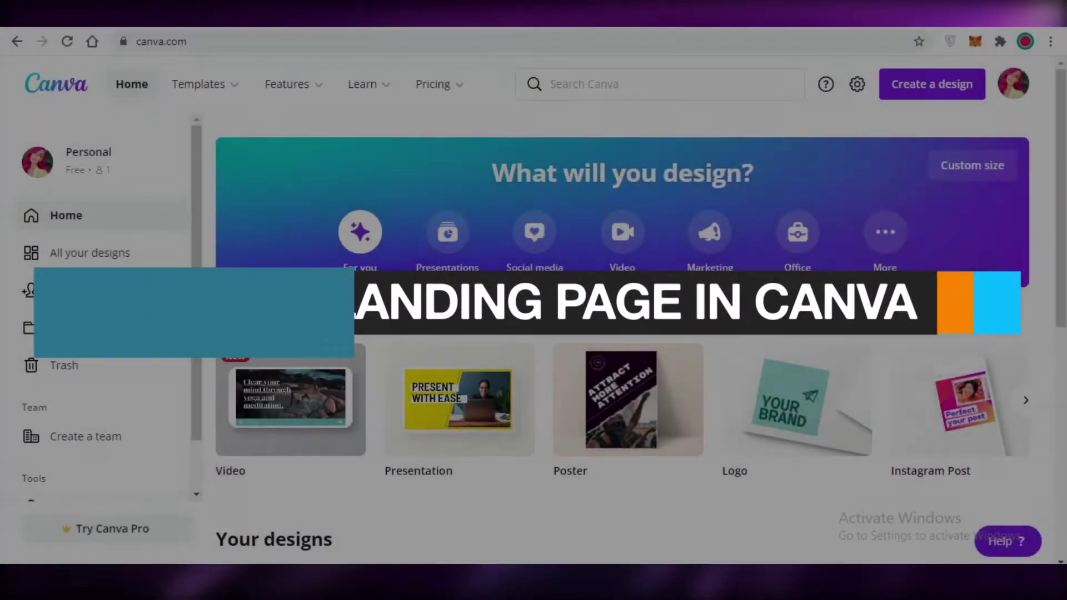
Browse the saved designs on the Canva home page, then move to the Wix My Sites tab
{"action": "scroll", "coordinate": [572, 559], "scroll_direction": "down", "scroll_amount": 4}
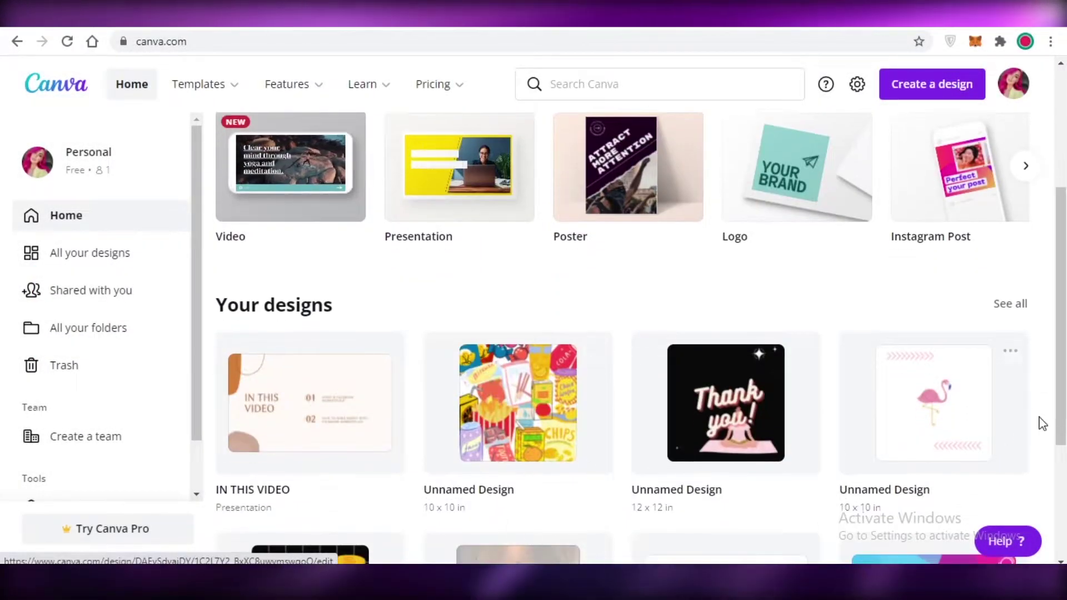
{"action": "scroll", "coordinate": [722, 234], "scroll_direction": "down", "scroll_amount": 4}
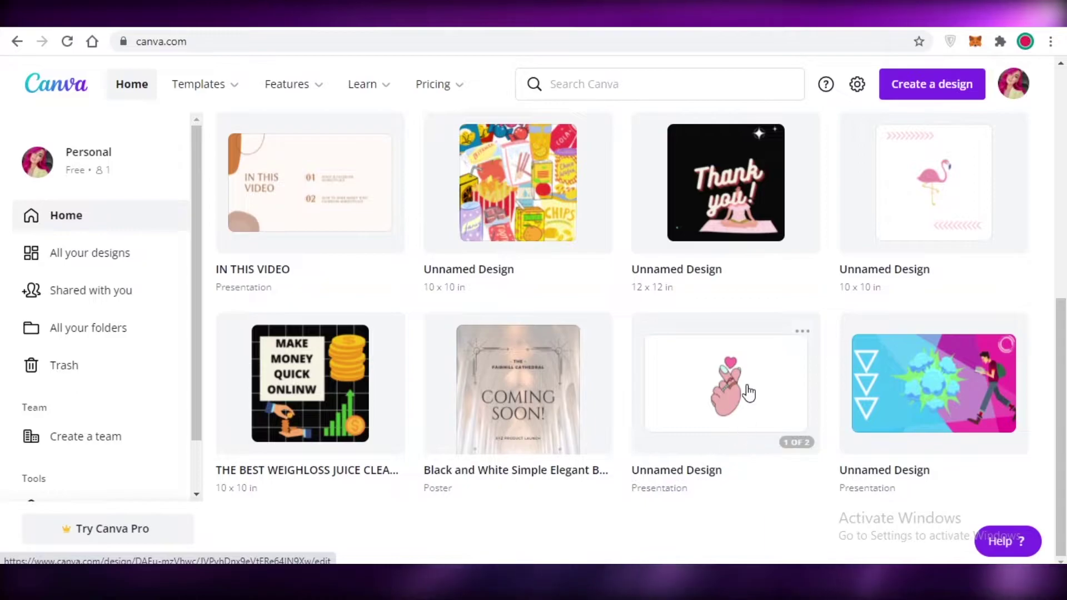
{"action": "left_click", "coordinate": [614, 29]}
{"action": "left_click", "coordinate": [500, 17]}
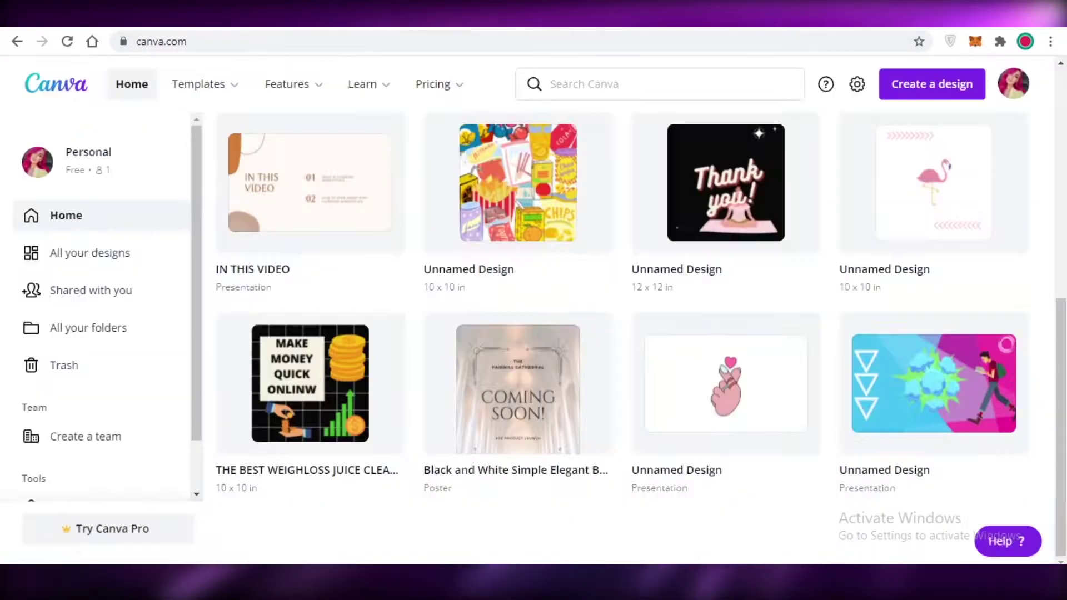
{"action": "scroll", "coordinate": [673, 204], "scroll_direction": "up", "scroll_amount": 5}
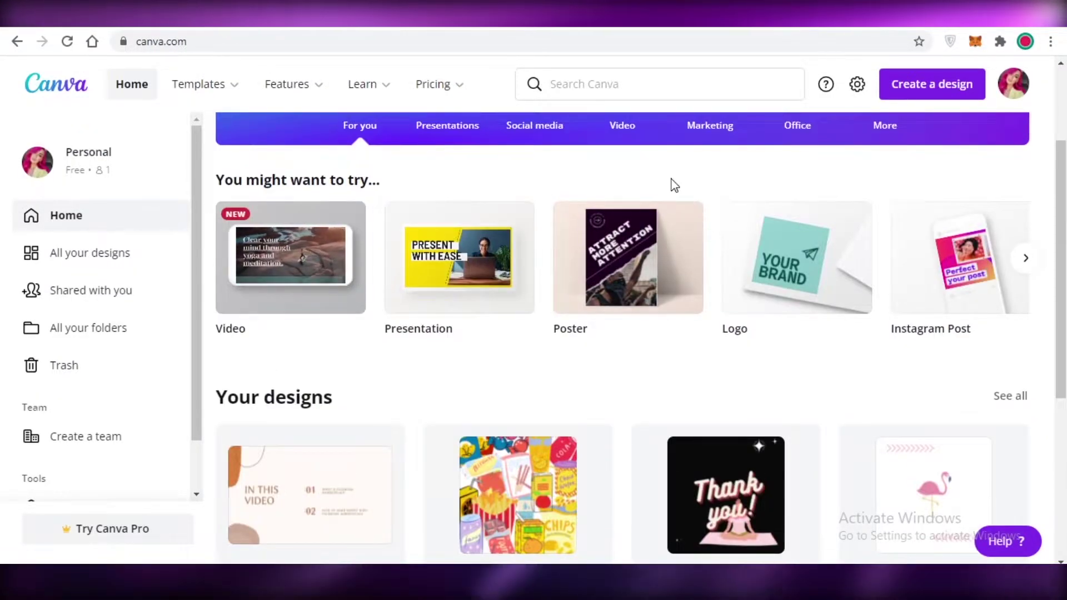
{"action": "key", "text": "ctrl+Tab"}
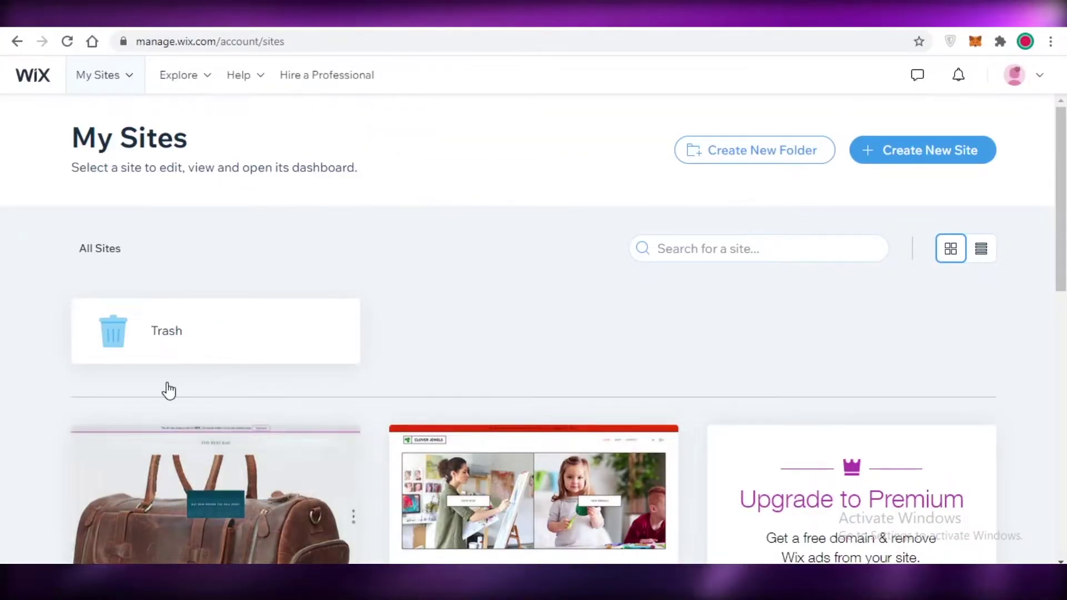
Scroll up and down the Wix My Sites grid to review the existing site cards
{"action": "scroll", "coordinate": [229, 257], "scroll_direction": "down", "scroll_amount": 8}
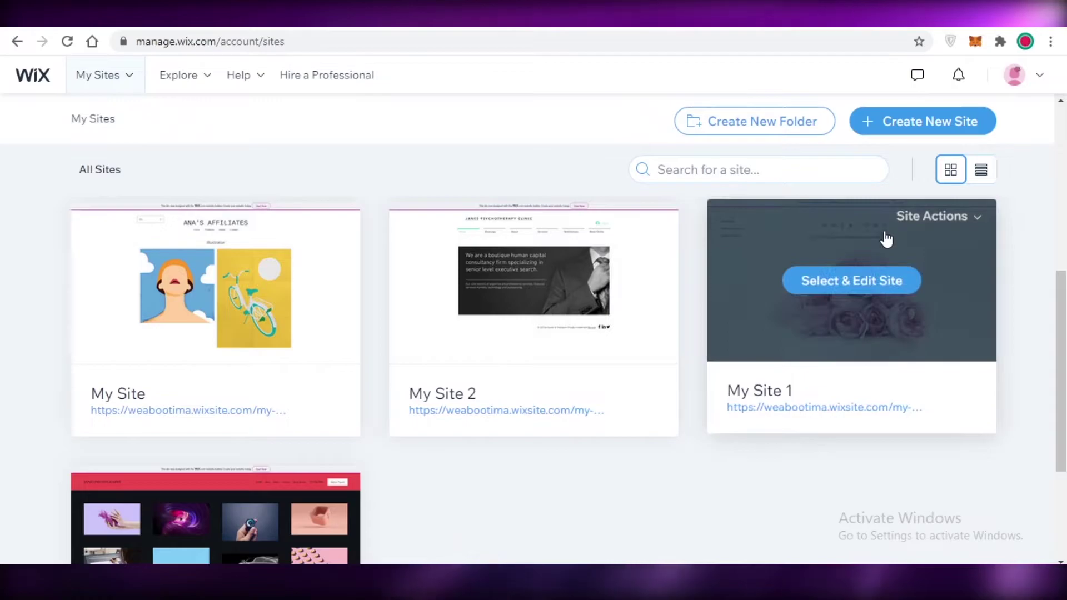
{"action": "scroll", "coordinate": [743, 404], "scroll_direction": "down", "scroll_amount": 3}
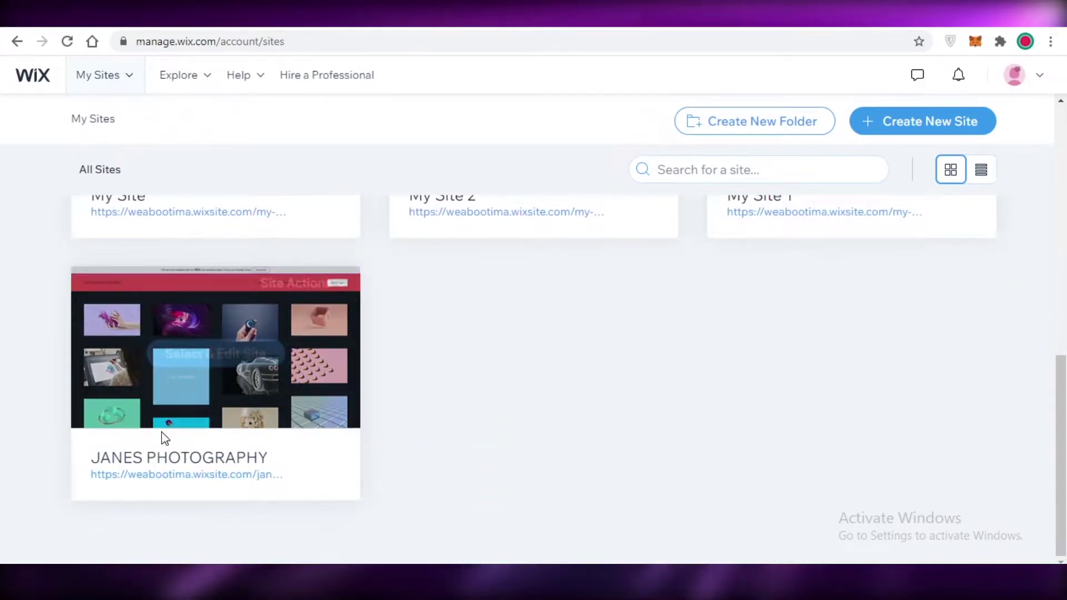
{"action": "scroll", "coordinate": [148, 376], "scroll_direction": "up", "scroll_amount": 5}
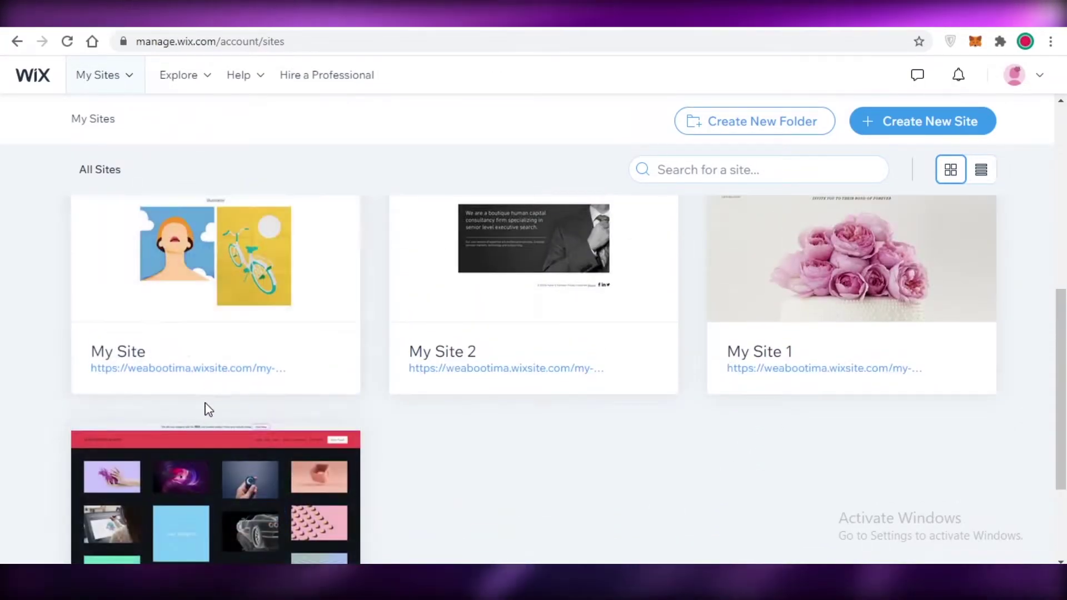
{"action": "scroll", "coordinate": [276, 299], "scroll_direction": "up", "scroll_amount": 2}
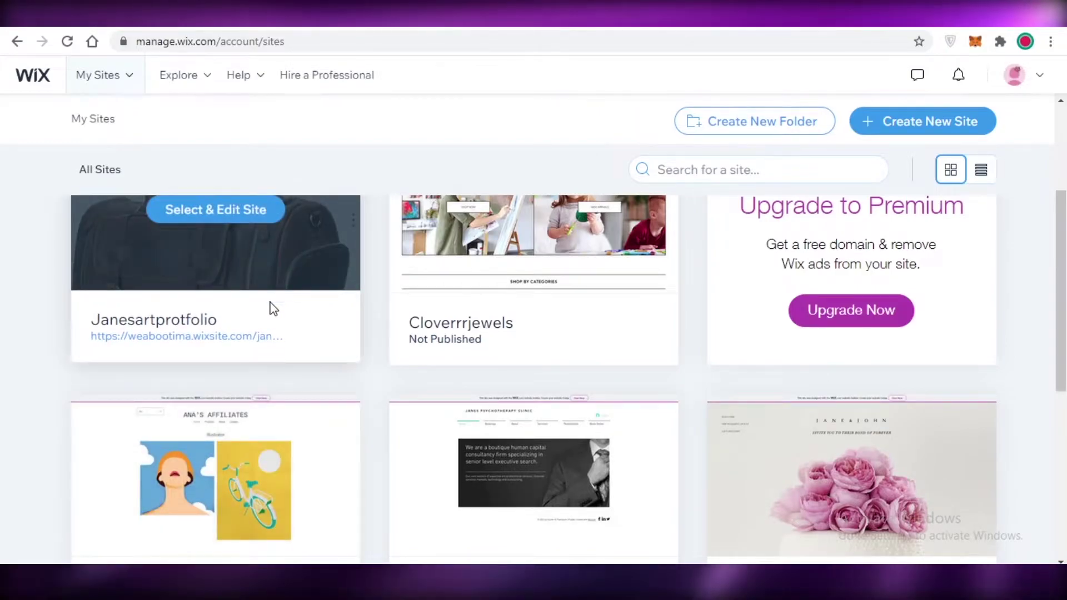
{"action": "scroll", "coordinate": [489, 219], "scroll_direction": "up", "scroll_amount": 3}
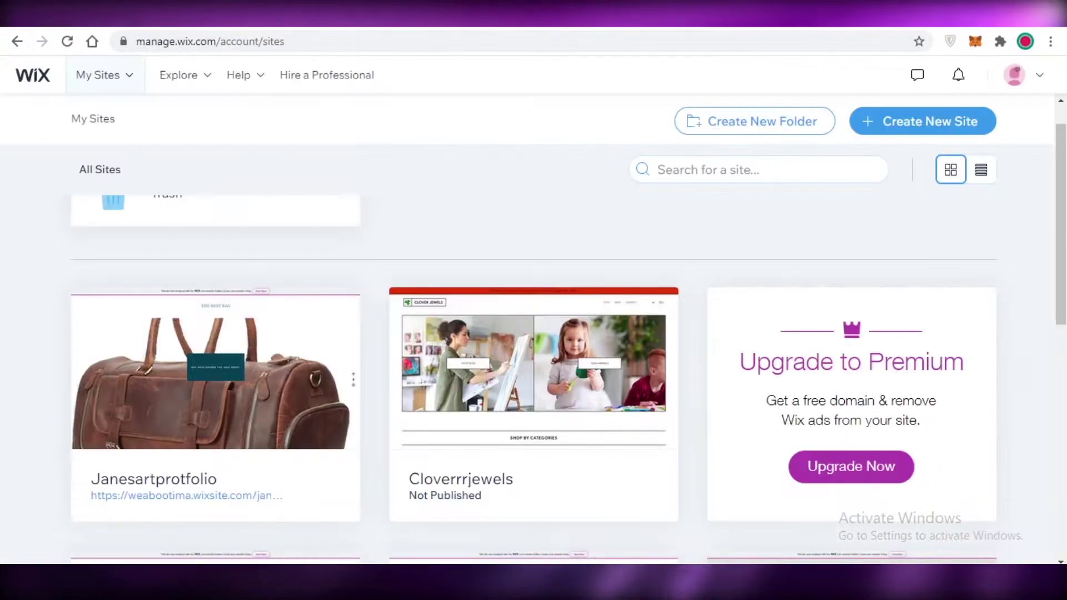
{"action": "scroll", "coordinate": [205, 358], "scroll_direction": "down", "scroll_amount": 1}
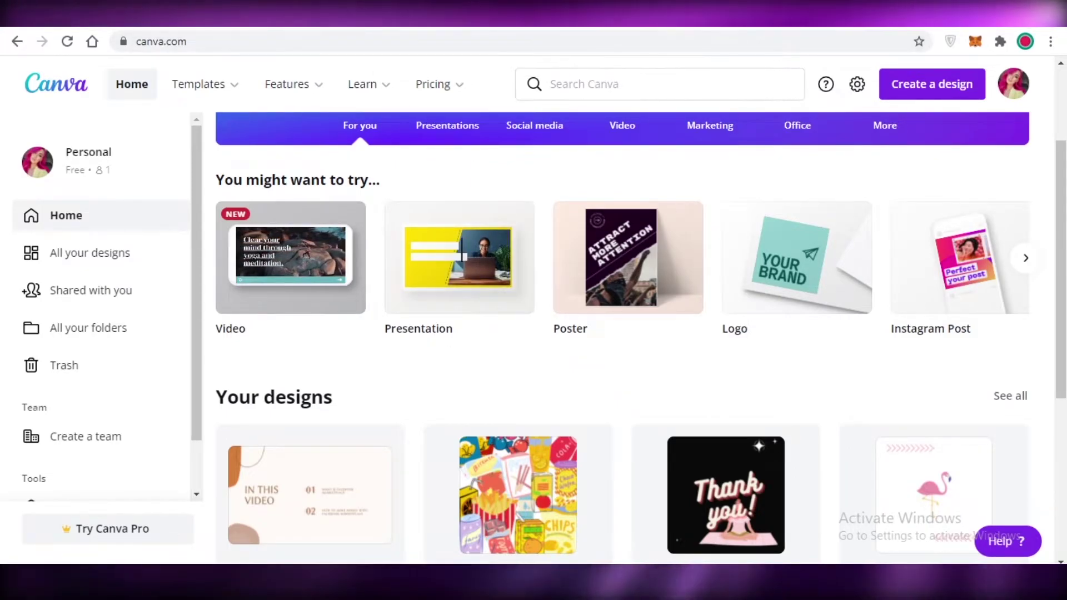
Start a Custom size design in Canva with its unit set to inches
{"action": "scroll", "coordinate": [553, 172], "scroll_direction": "down", "scroll_amount": 4}
{"action": "scroll", "coordinate": [597, 209], "scroll_direction": "up", "scroll_amount": 7}
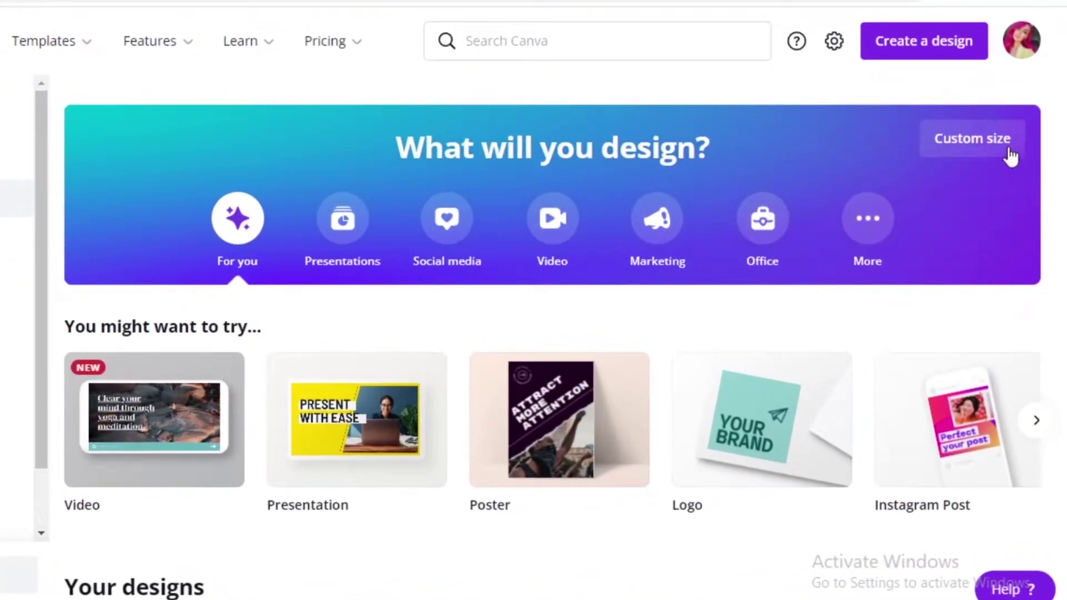
{"action": "left_click", "coordinate": [1007, 151]}
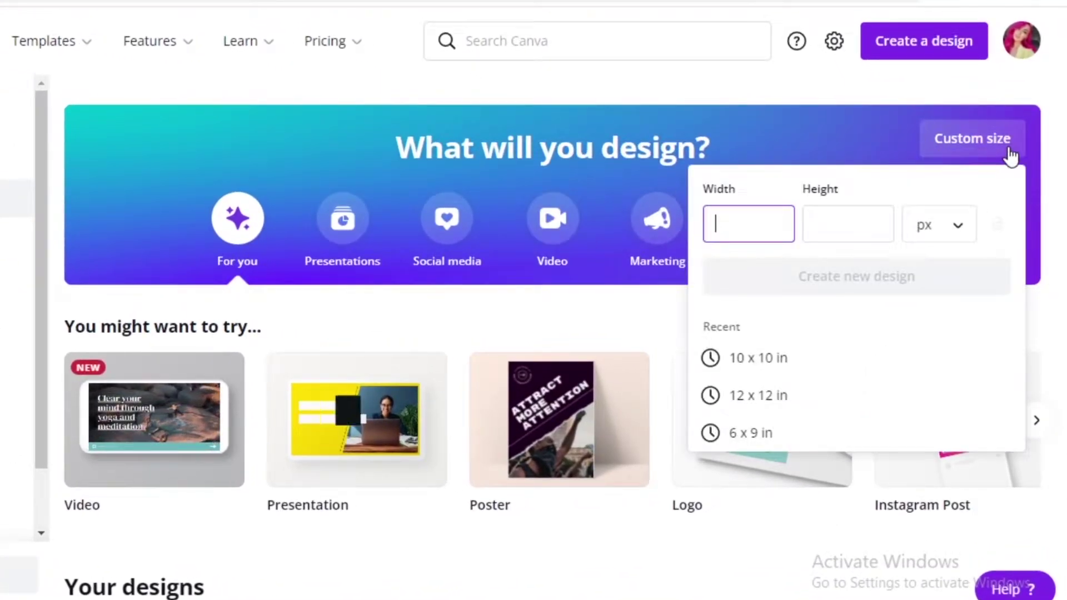
{"action": "left_click", "coordinate": [970, 228]}
{"action": "left_click", "coordinate": [970, 257]}
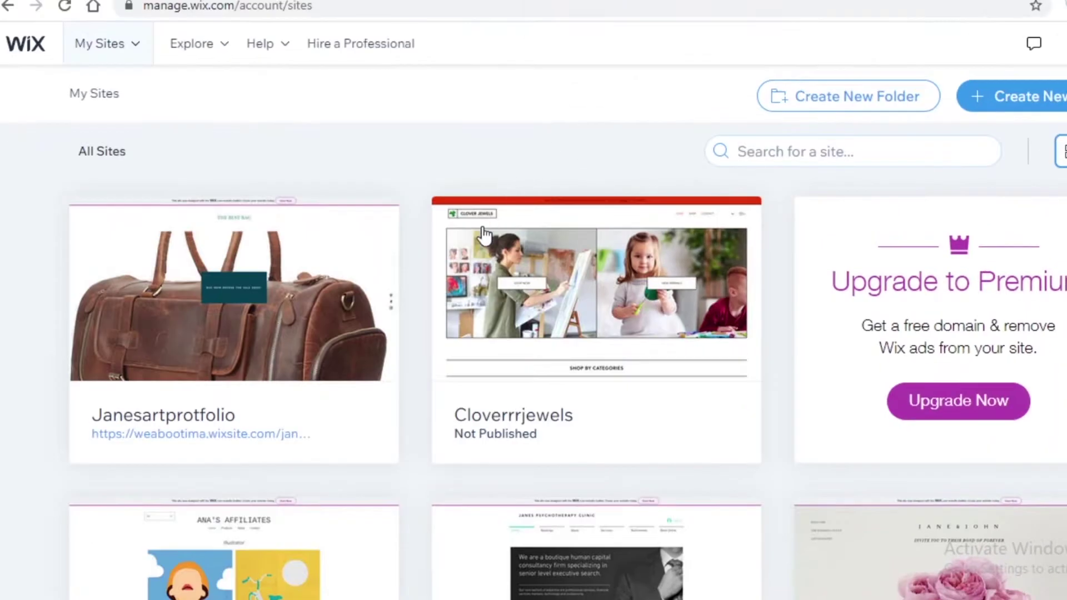
Scroll through the Wix site cards, then return to Canva's Custom size panel
{"action": "scroll", "coordinate": [589, 250], "scroll_direction": "down", "scroll_amount": 5}
{"action": "scroll", "coordinate": [766, 268], "scroll_direction": "up", "scroll_amount": 5}
{"action": "scroll", "coordinate": [365, 304], "scroll_direction": "down", "scroll_amount": 5}
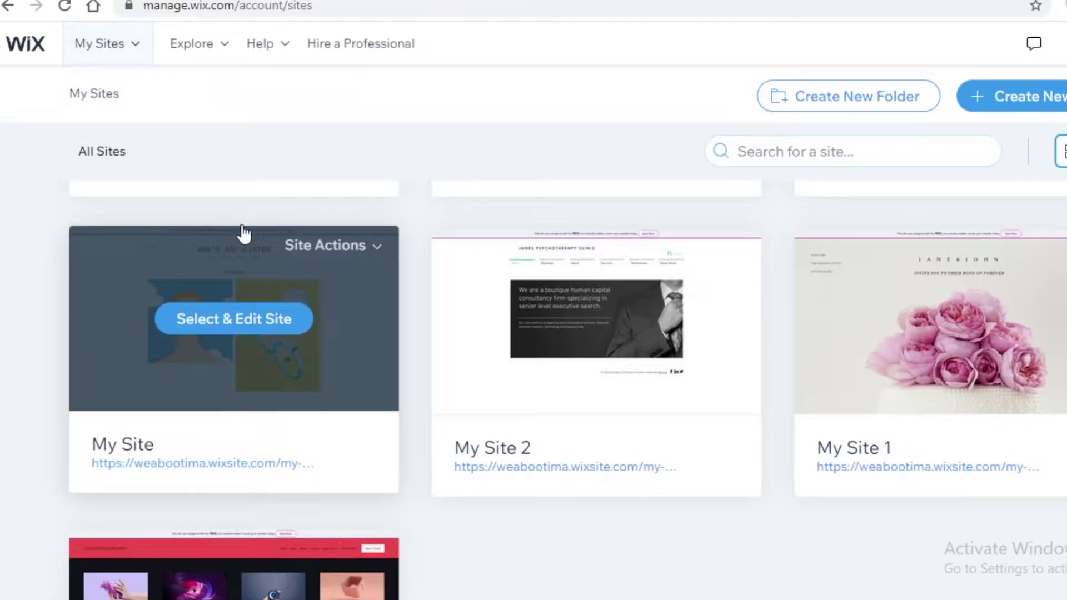
{"action": "left_click", "coordinate": [445, 0]}
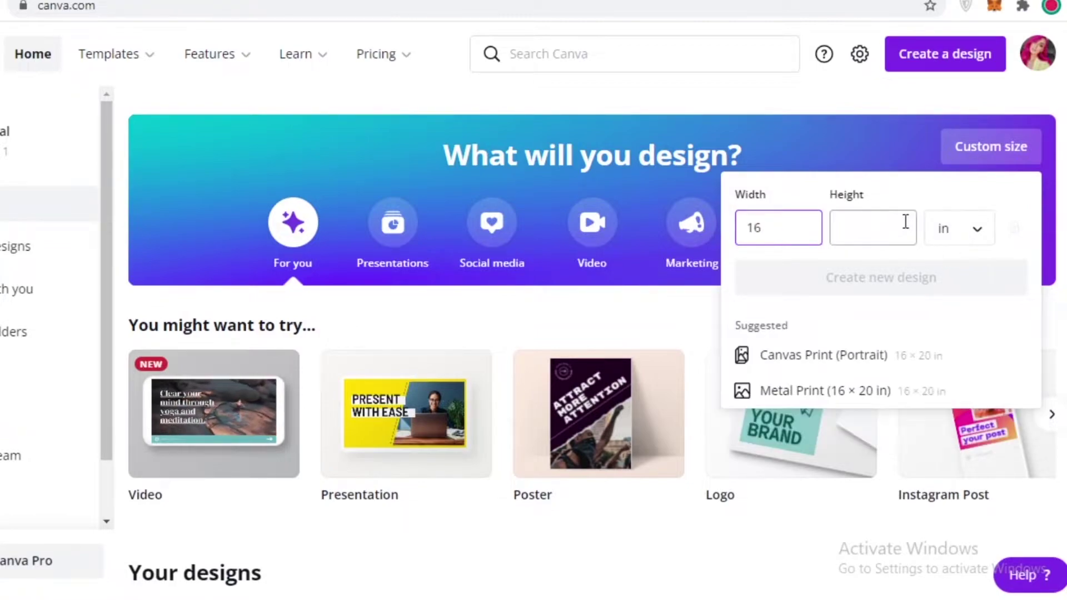
Enter height 12, keep inches, and create the blank 16 × 12 in design
{"action": "type", "text": "12"}
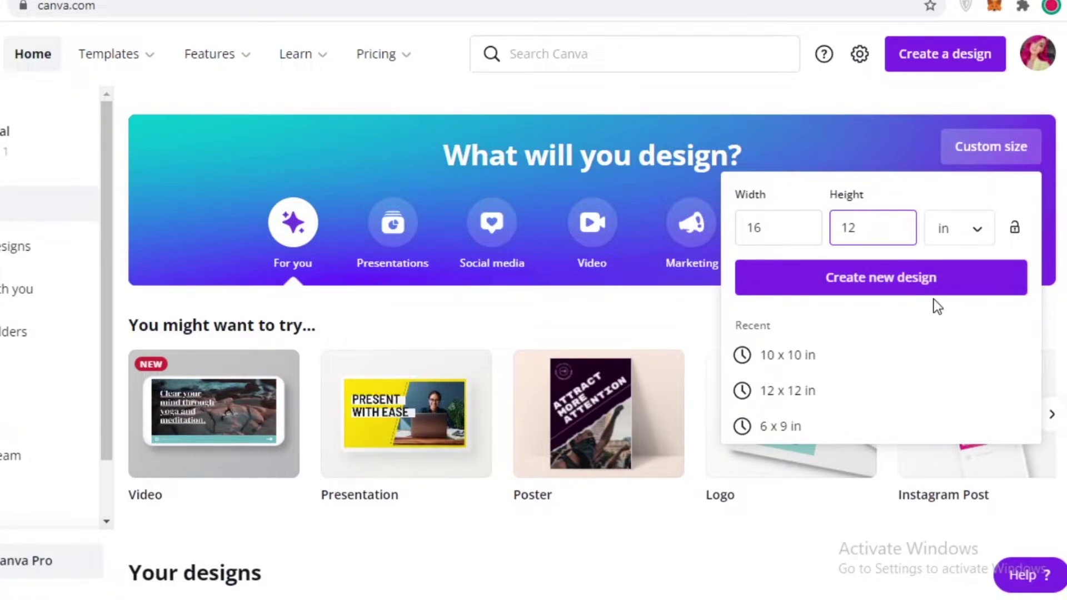
{"action": "left_click", "coordinate": [959, 230]}
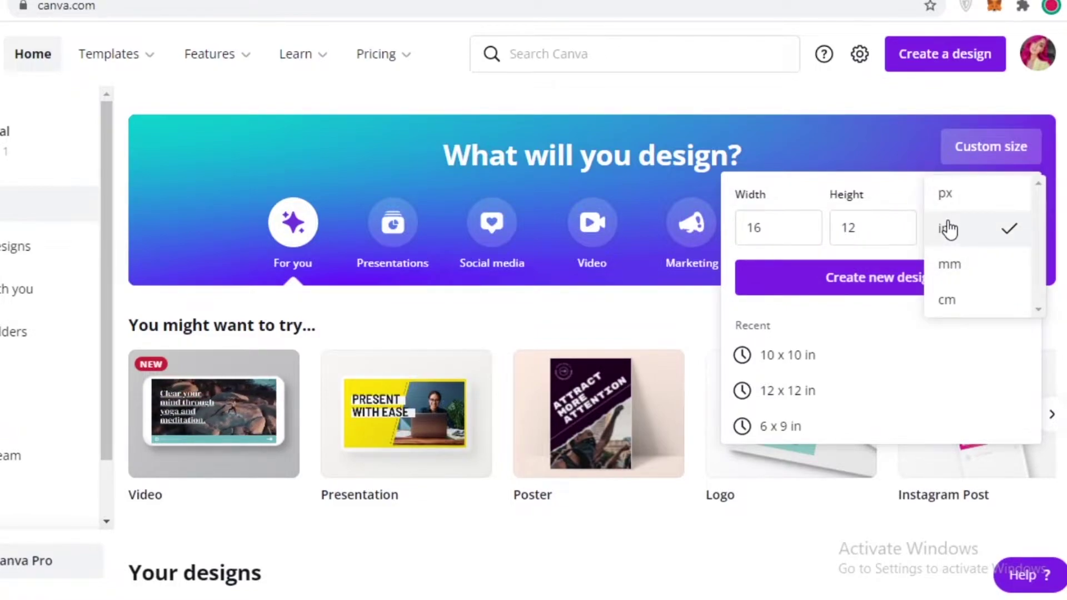
{"action": "left_click", "coordinate": [948, 228]}
{"action": "left_click", "coordinate": [942, 278]}
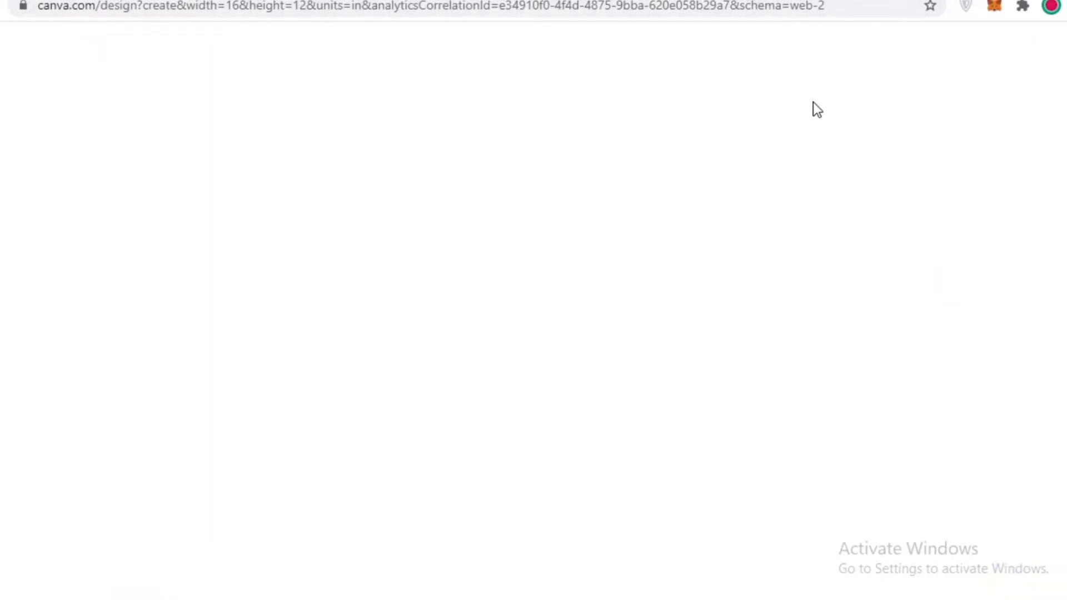
{"action": "left_click", "coordinate": [322, 7]}
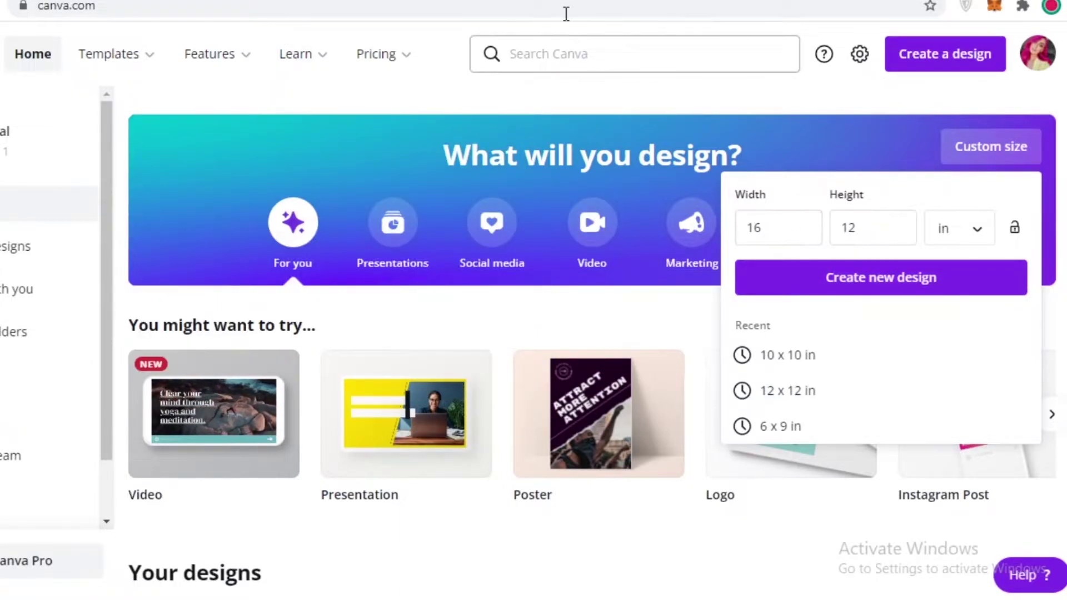
{"action": "left_click", "coordinate": [881, 277]}
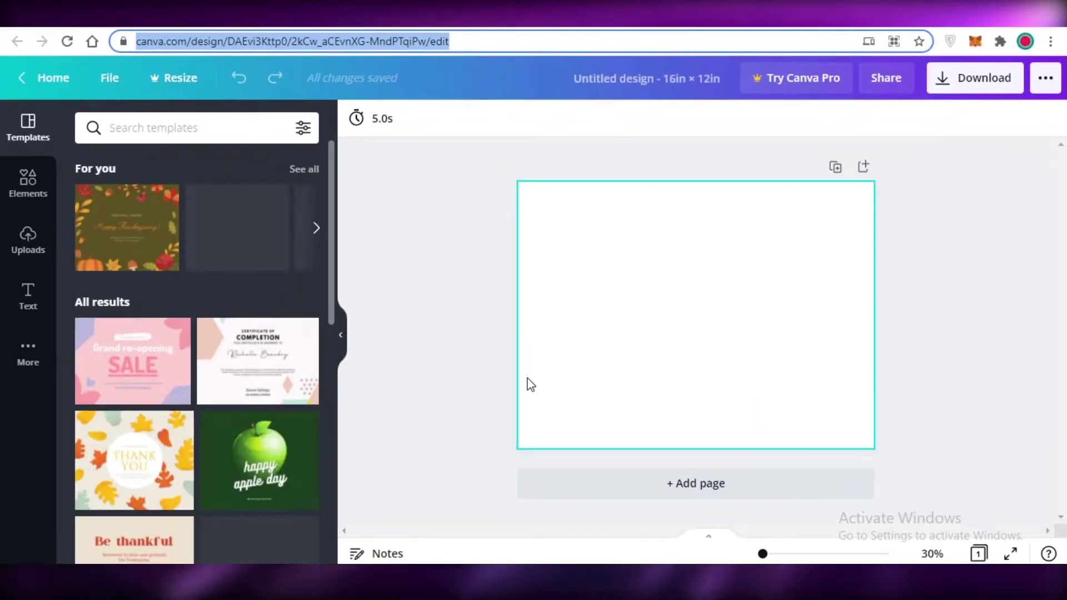
{"action": "key", "text": "ctrl+w"}
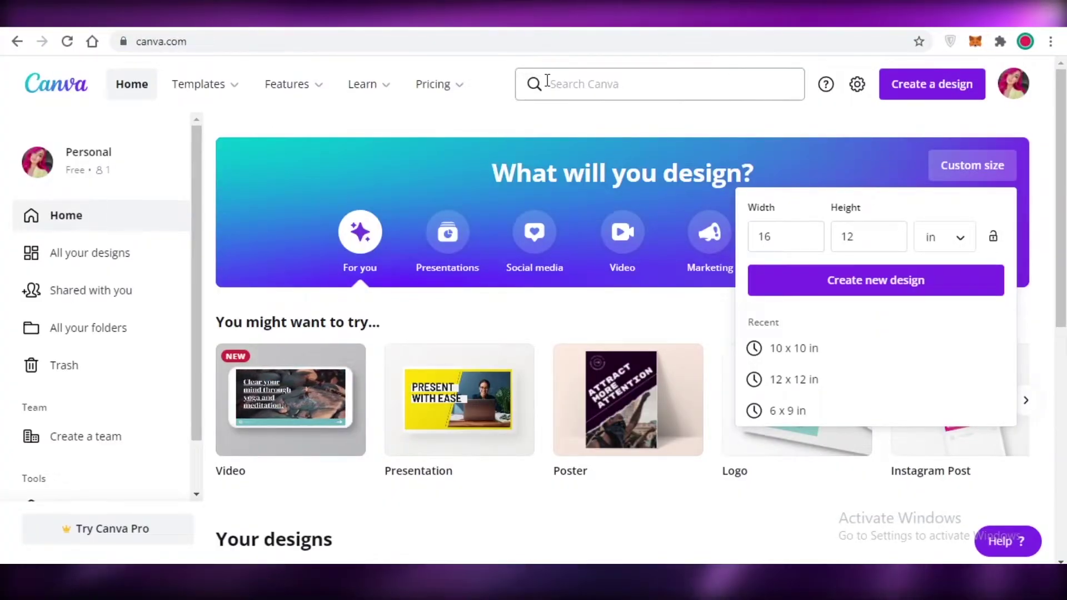
{"action": "left_click", "coordinate": [882, 234]}
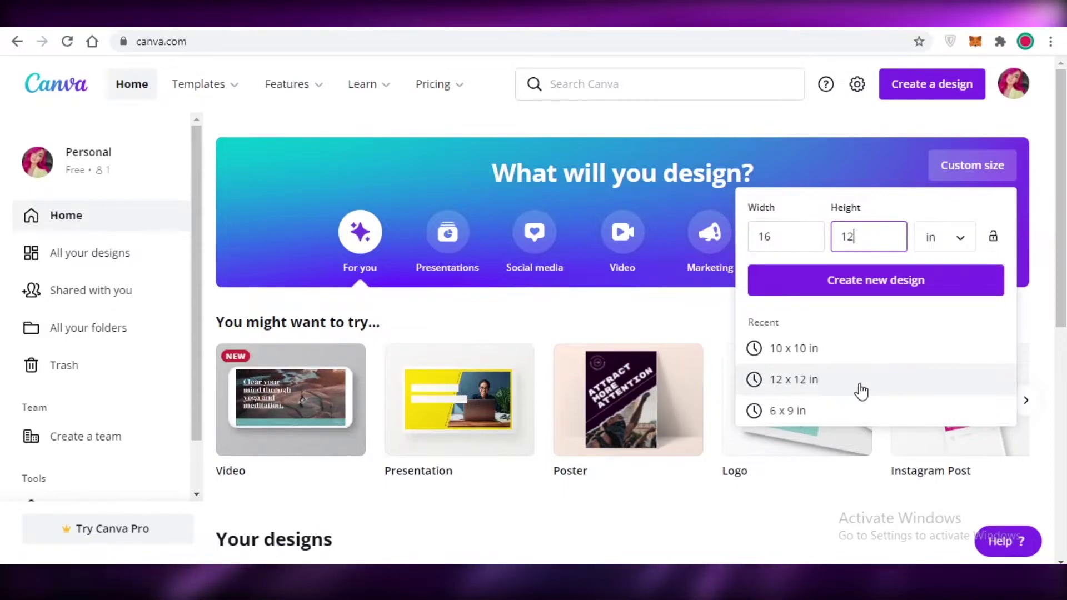
{"action": "left_click", "coordinate": [548, 14]}
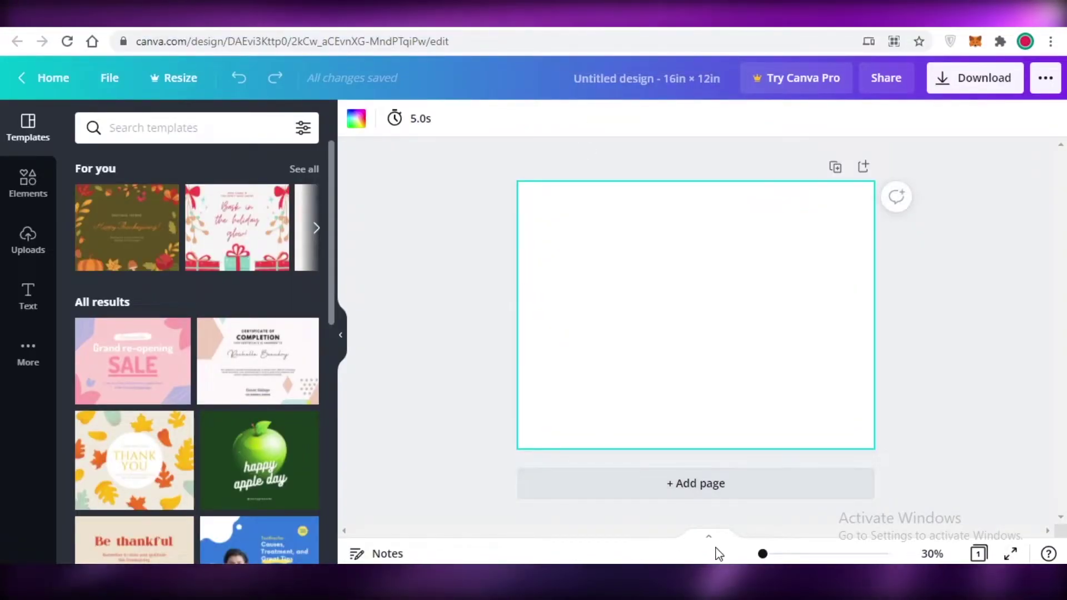
{"action": "left_click_drag", "start_coordinate": [763, 553], "coordinate": [764, 554]}
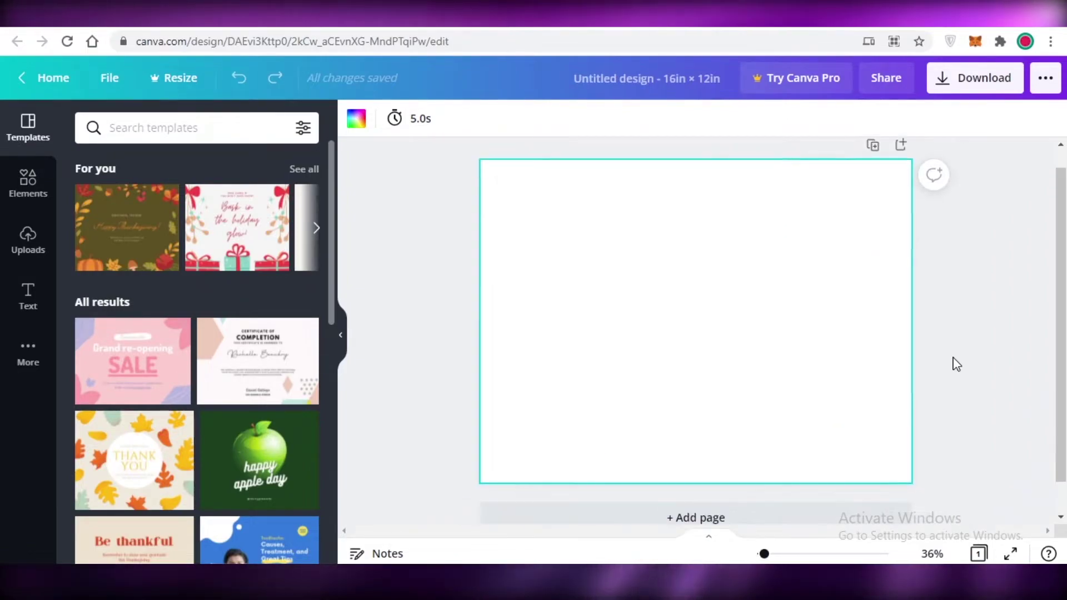
{"action": "scroll", "coordinate": [656, 459], "scroll_direction": "up", "scroll_amount": 2}
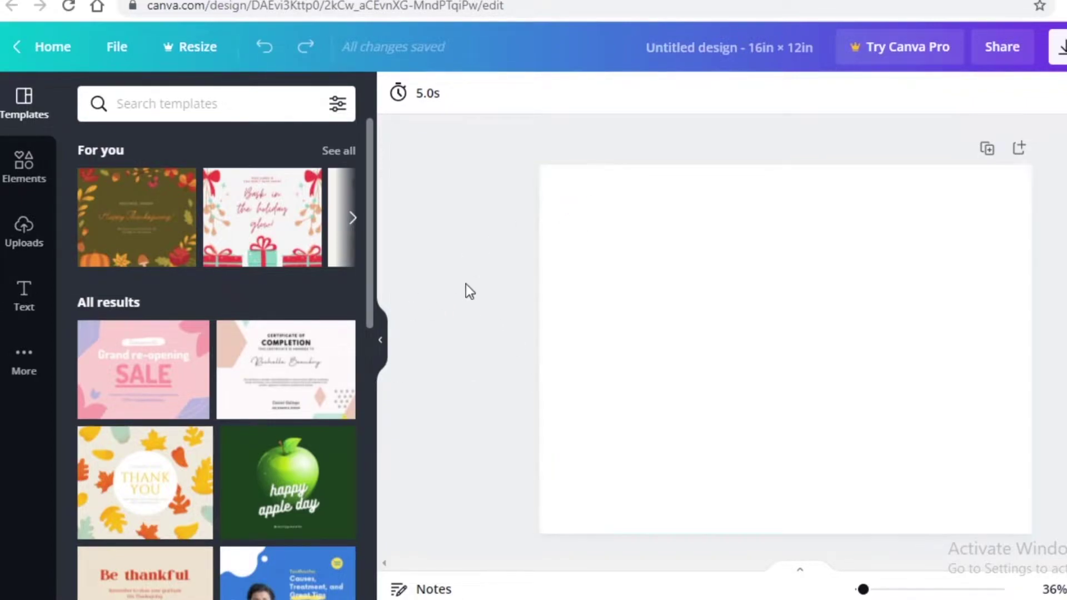
{"action": "left_click", "coordinate": [270, 104]}
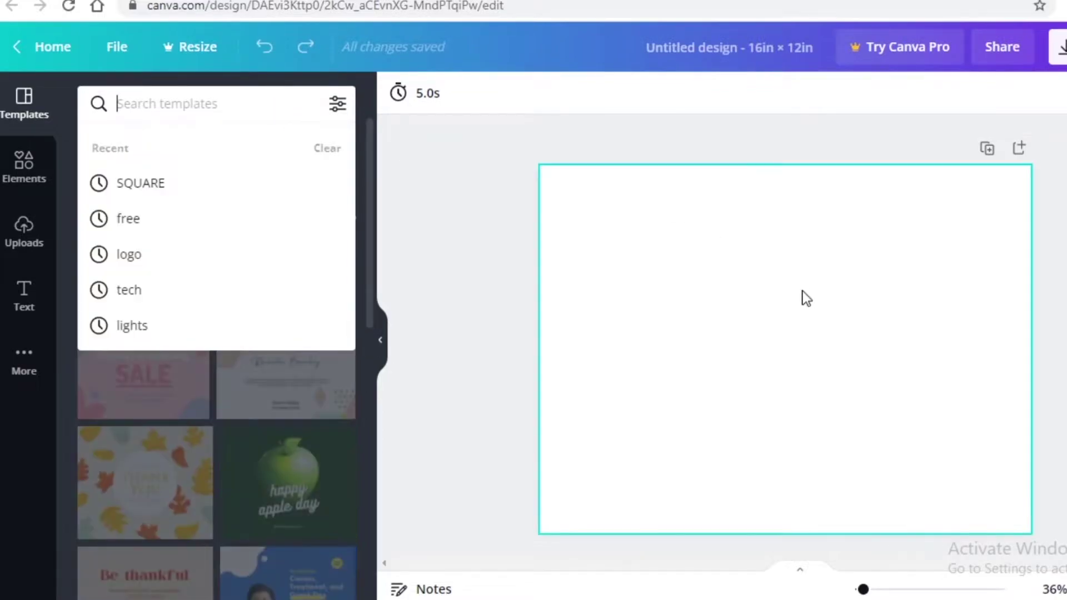
{"action": "left_click", "coordinate": [558, 282]}
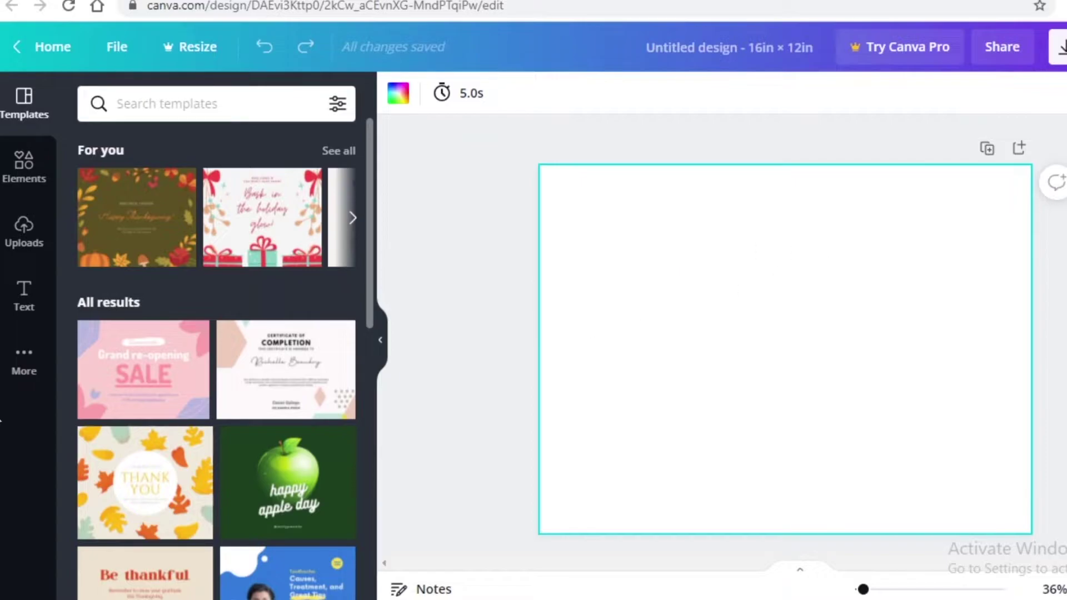
Search Elements for background images and browse the results, briefly filtering to Graphics
{"action": "left_click", "coordinate": [27, 195]}
{"action": "left_click", "coordinate": [170, 104]}
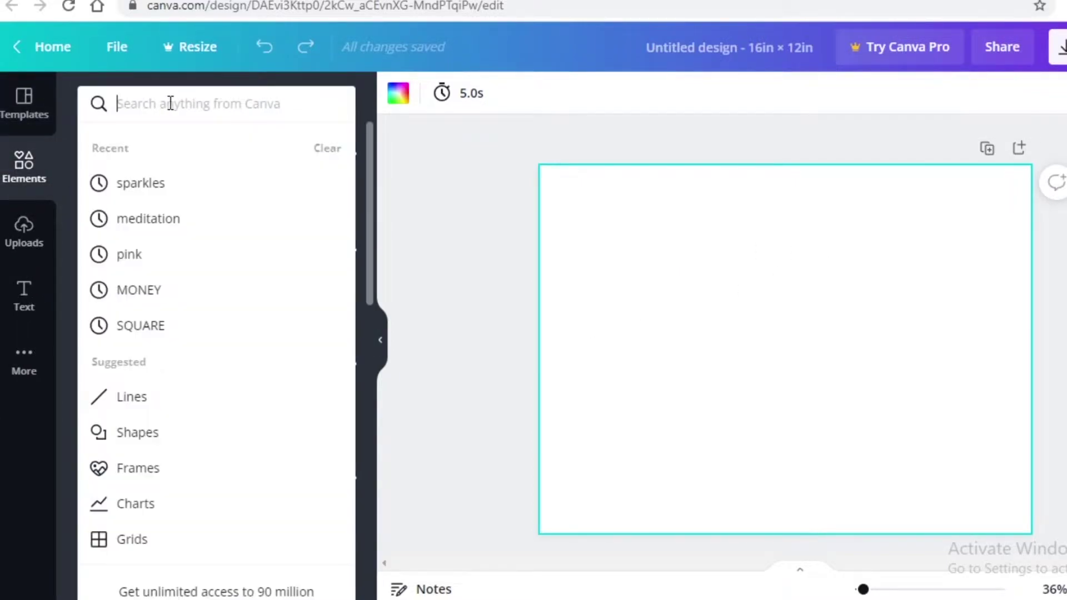
{"action": "type", "text": "per"}
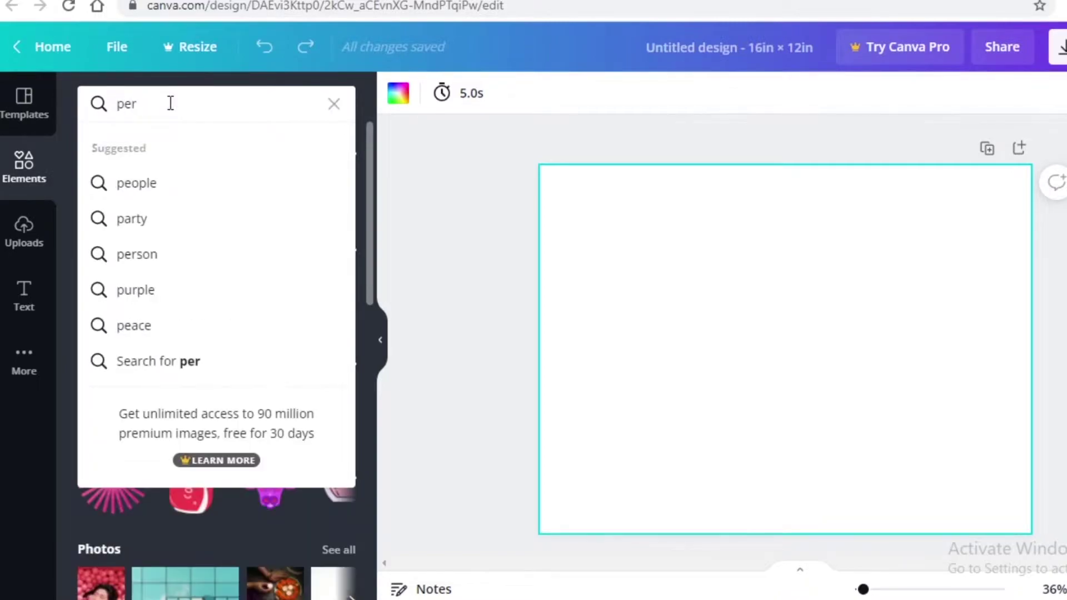
{"action": "key", "text": "BackSpace"}
{"action": "key", "text": "BackSpace"}
{"action": "key", "text": "BackSpace"}
{"action": "type", "text": "bac"}
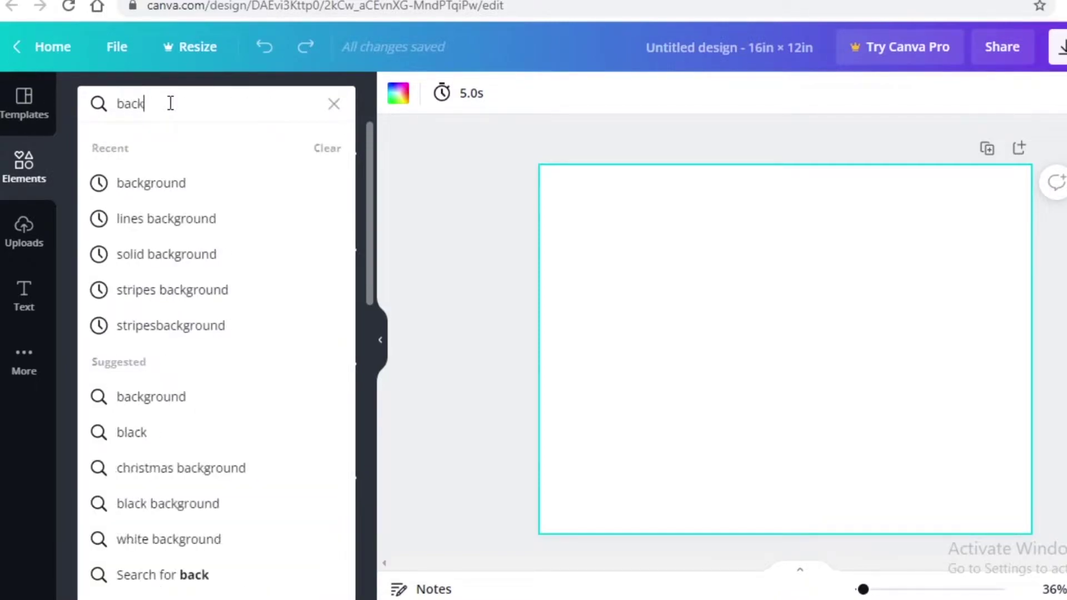
{"action": "type", "text": "k"}
{"action": "left_click", "coordinate": [172, 181]}
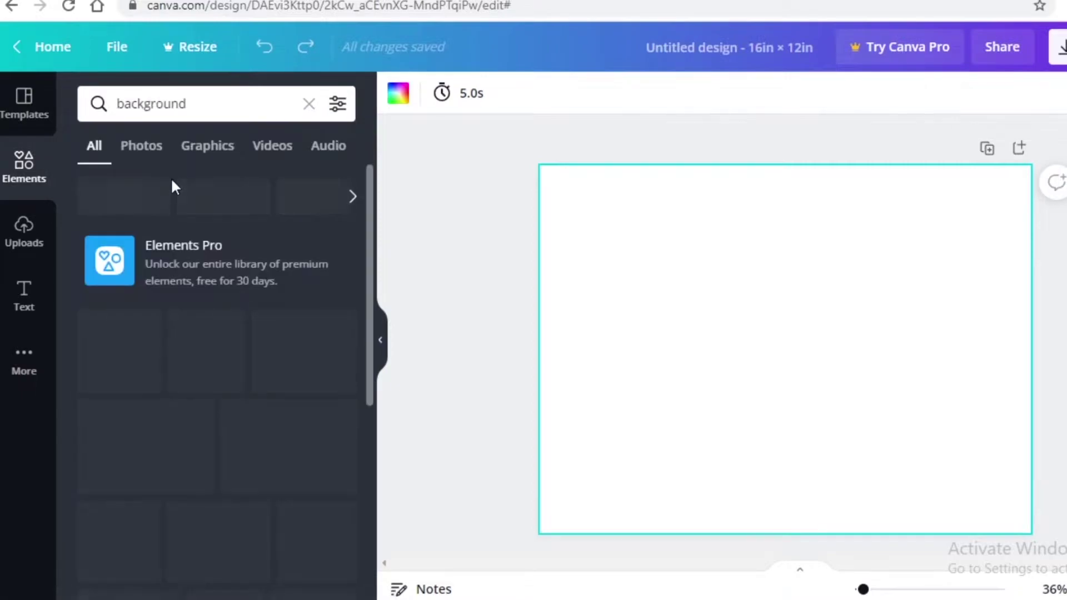
{"action": "scroll", "coordinate": [211, 289], "scroll_direction": "down", "scroll_amount": 2}
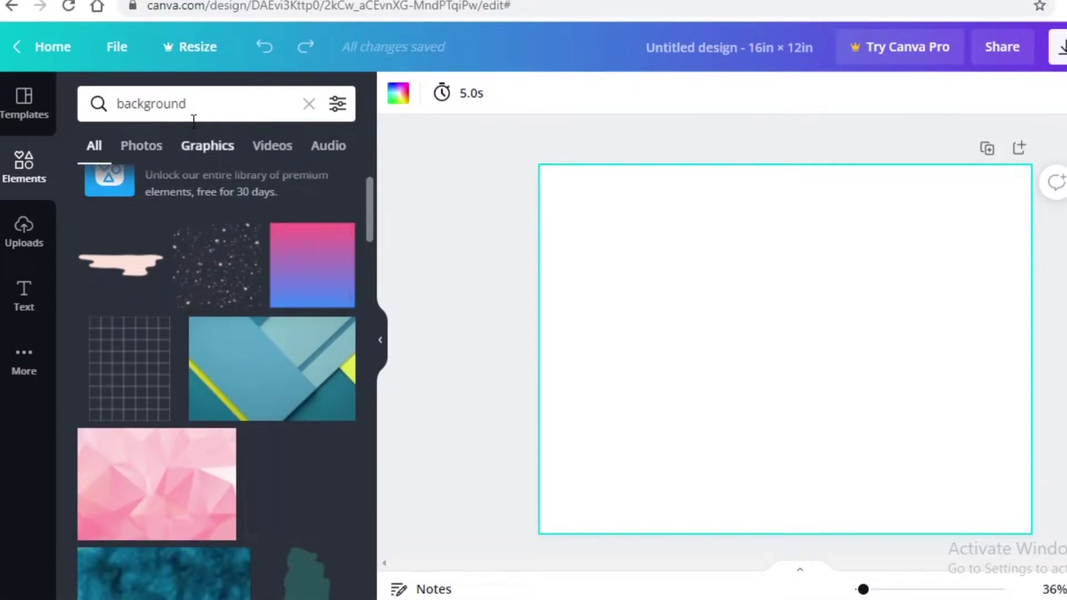
{"action": "left_click", "coordinate": [207, 146]}
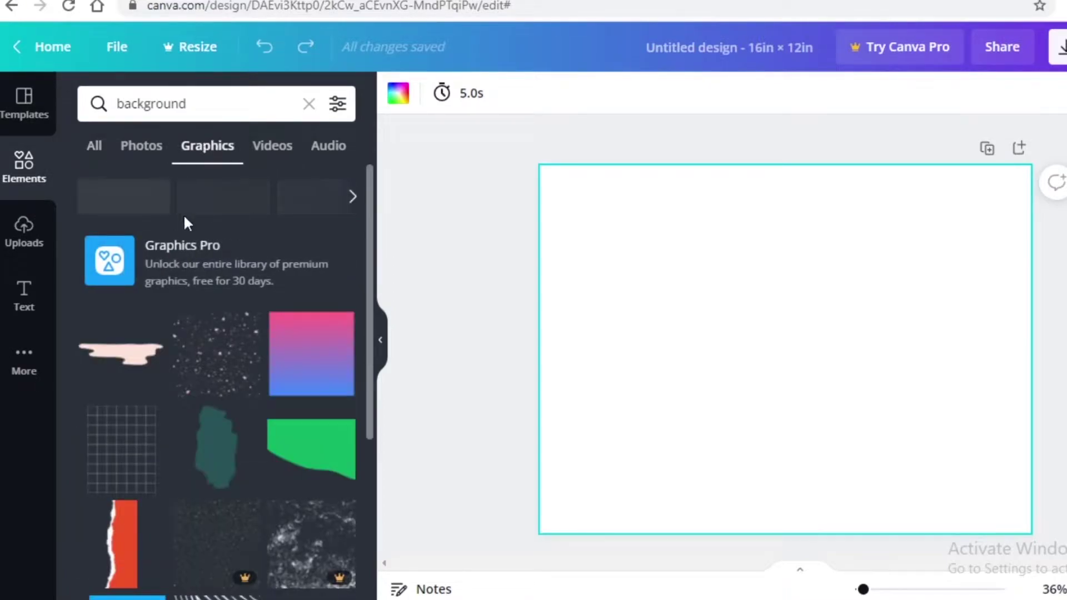
{"action": "scroll", "coordinate": [187, 223], "scroll_direction": "down", "scroll_amount": 5}
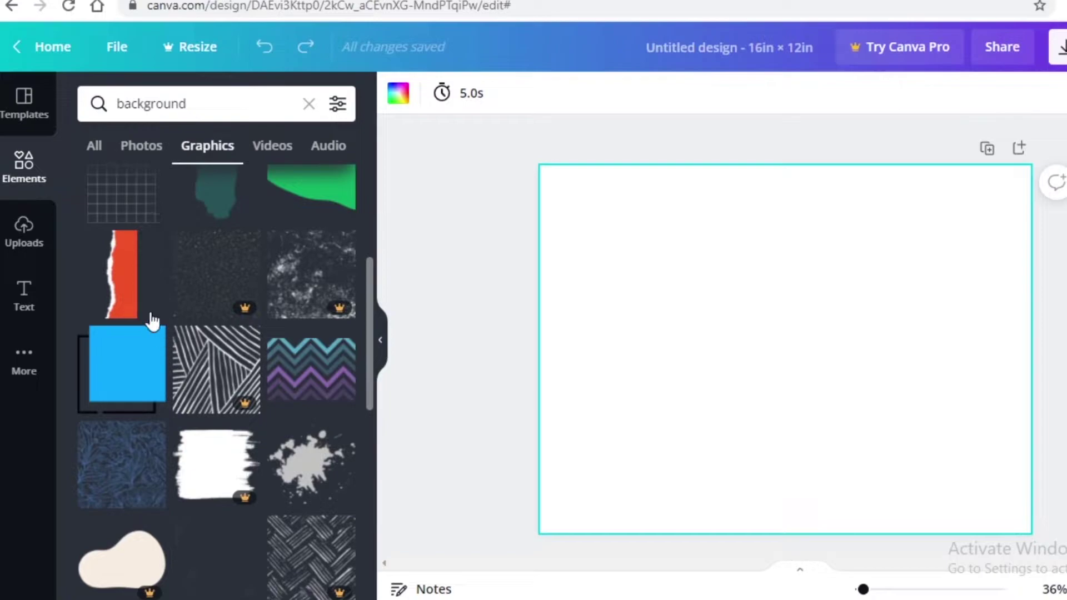
{"action": "left_click", "coordinate": [94, 145]}
{"action": "scroll", "coordinate": [254, 451], "scroll_direction": "down", "scroll_amount": 5}
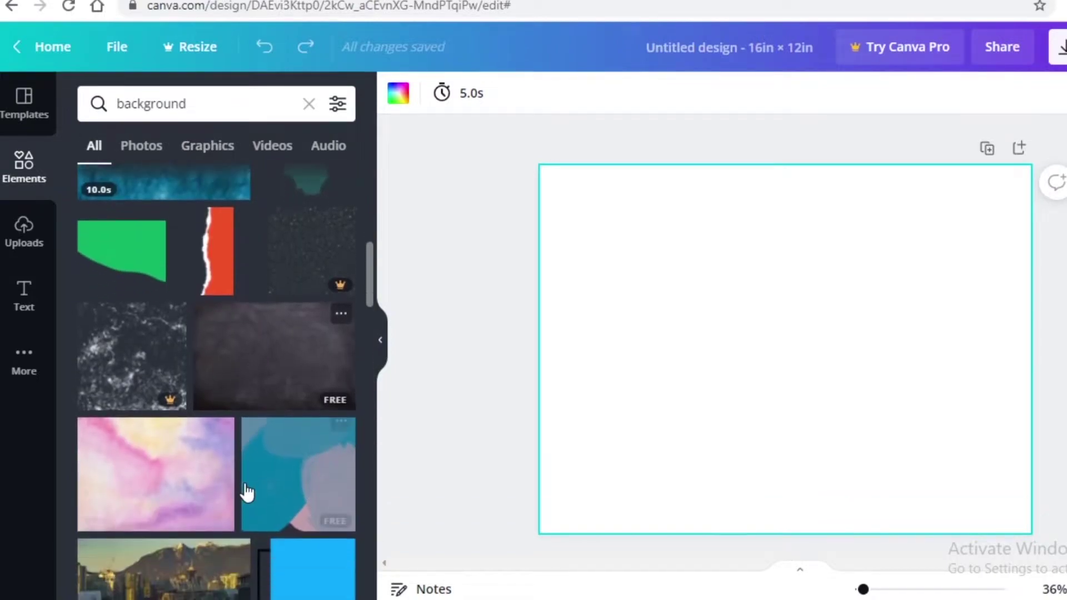
{"action": "scroll", "coordinate": [241, 333], "scroll_direction": "down", "scroll_amount": 3}
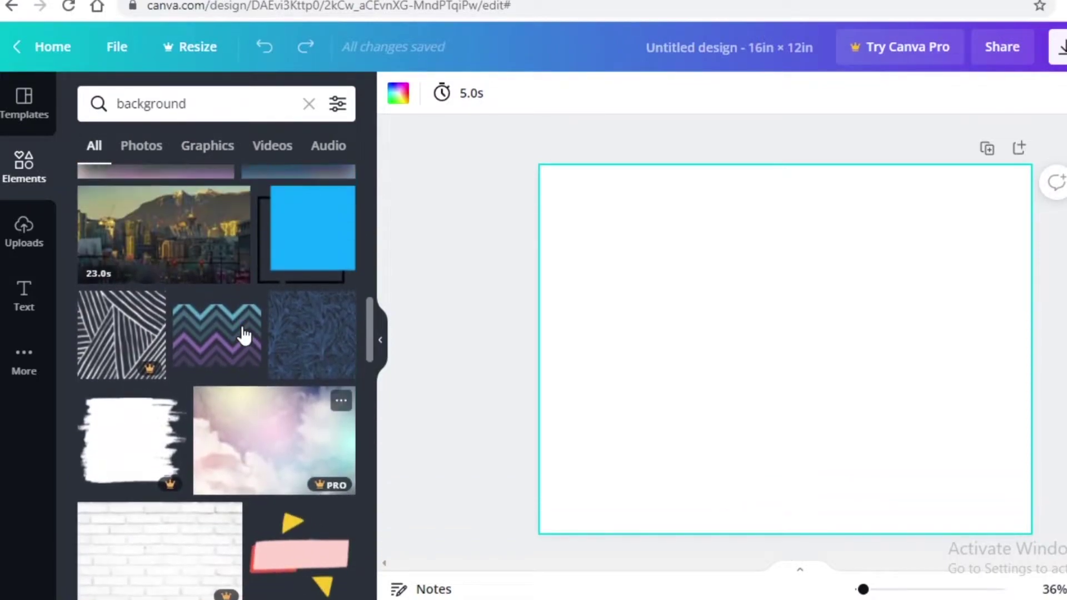
{"action": "scroll", "coordinate": [290, 287], "scroll_direction": "up", "scroll_amount": 3}
{"action": "scroll", "coordinate": [283, 312], "scroll_direction": "down", "scroll_amount": 1}
{"action": "scroll", "coordinate": [282, 311], "scroll_direction": "down", "scroll_amount": 3}
{"action": "scroll", "coordinate": [281, 308], "scroll_direction": "up", "scroll_amount": 1}
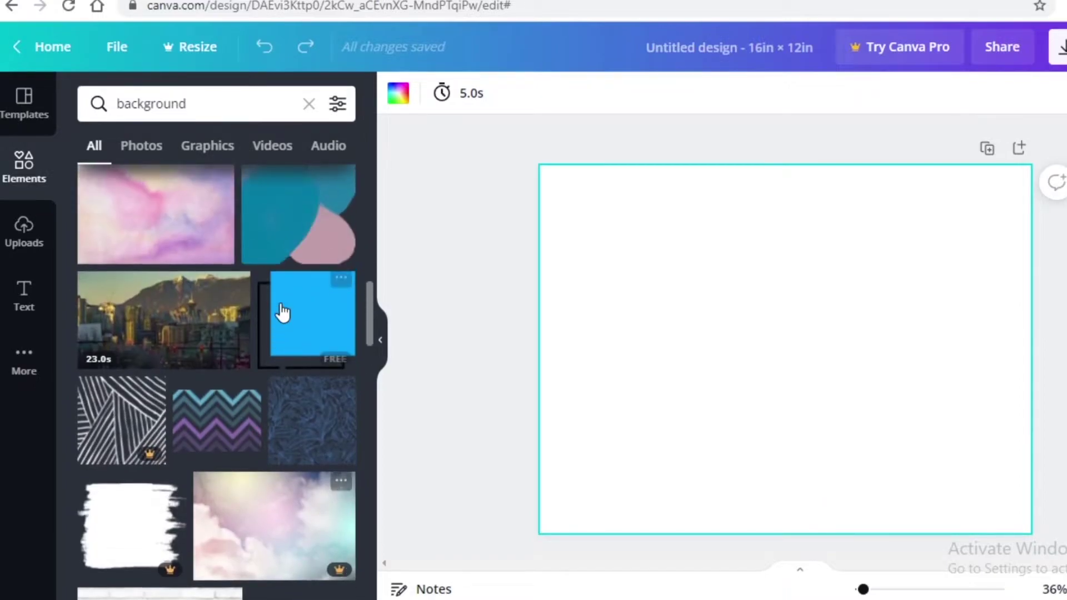
{"action": "scroll", "coordinate": [276, 328], "scroll_direction": "down", "scroll_amount": 9}
{"action": "scroll", "coordinate": [244, 297], "scroll_direction": "down", "scroll_amount": 15}
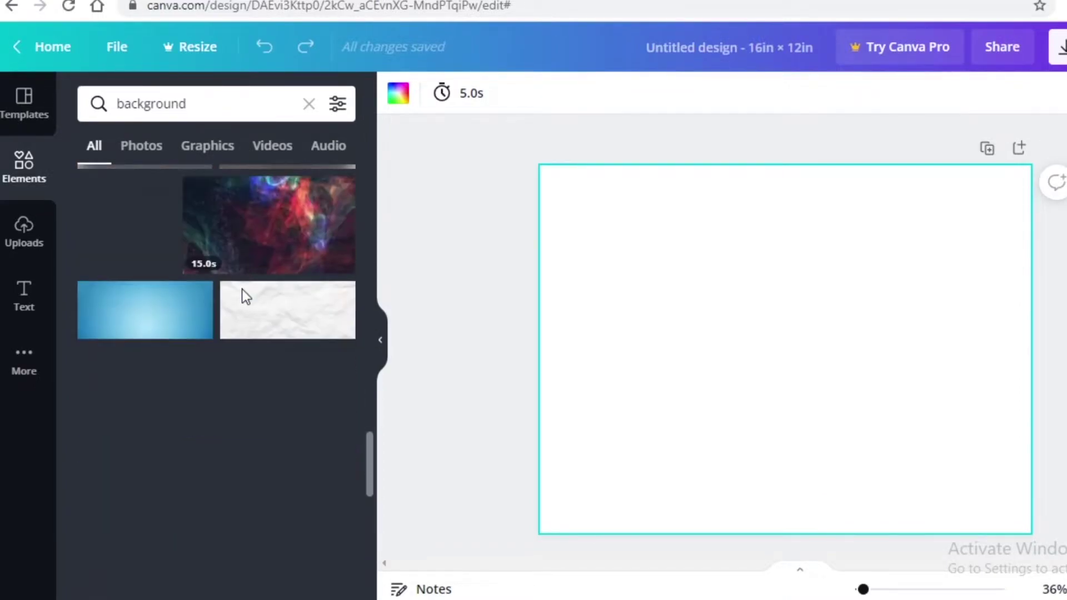
{"action": "scroll", "coordinate": [248, 389], "scroll_direction": "down", "scroll_amount": 10}
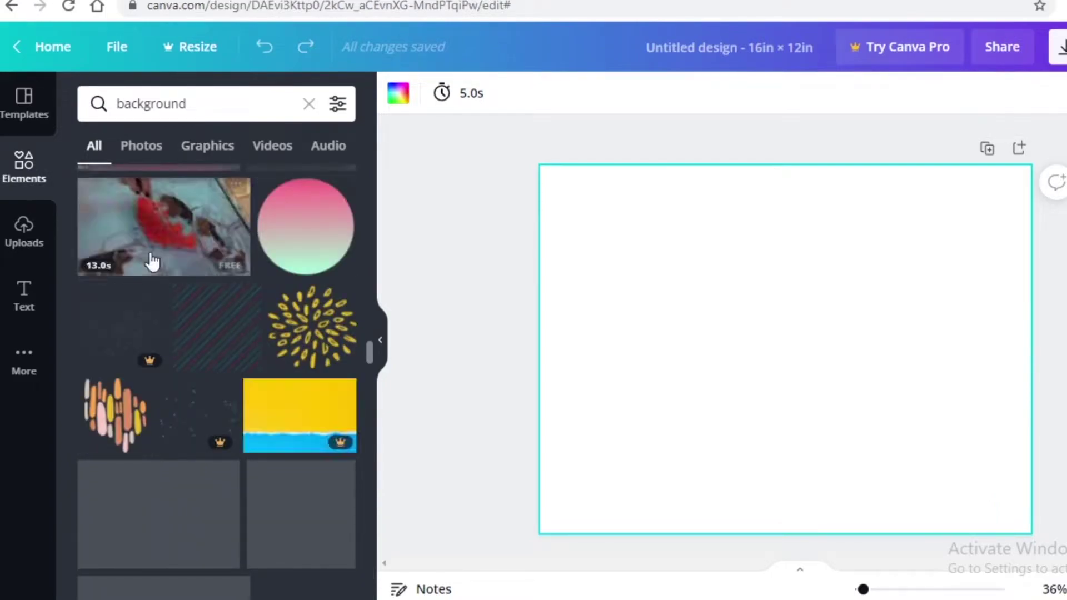
{"action": "scroll", "coordinate": [217, 302], "scroll_direction": "up", "scroll_amount": 2}
{"action": "scroll", "coordinate": [217, 302], "scroll_direction": "up", "scroll_amount": 5}
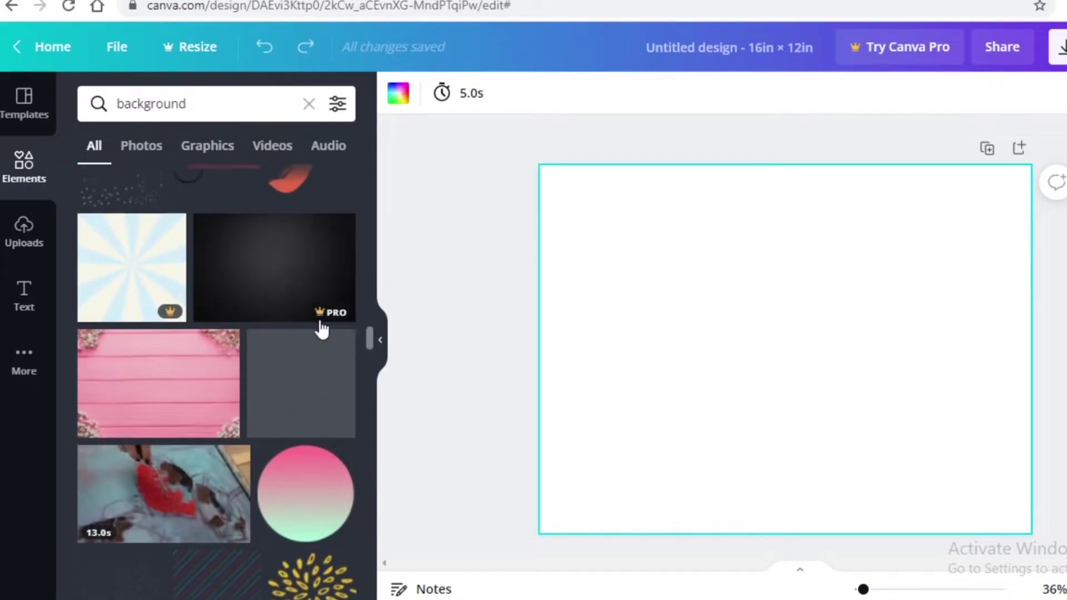
{"action": "scroll", "coordinate": [155, 474], "scroll_direction": "down", "scroll_amount": 1}
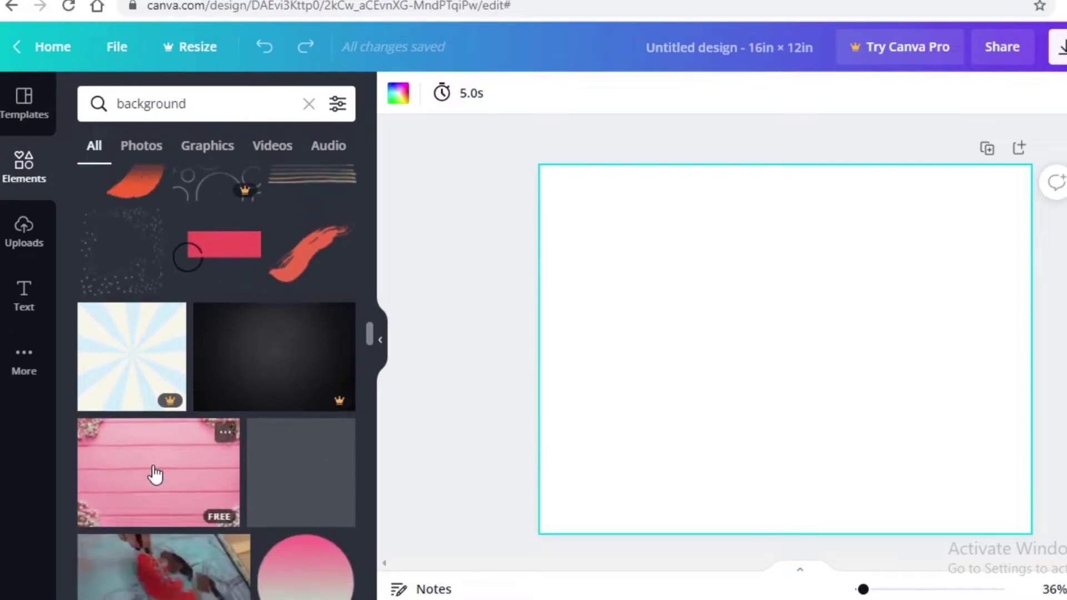
Add the pink wooden planks photo and stretch it to cover the whole page
{"action": "left_click", "coordinate": [313, 459]}
{"action": "mouse_move", "coordinate": [736, 334]}
{"action": "left_mouse_down"}
{"action": "mouse_move", "coordinate": [717, 315]}
{"action": "mouse_move", "coordinate": [730, 328]}
{"action": "left_mouse_up"}
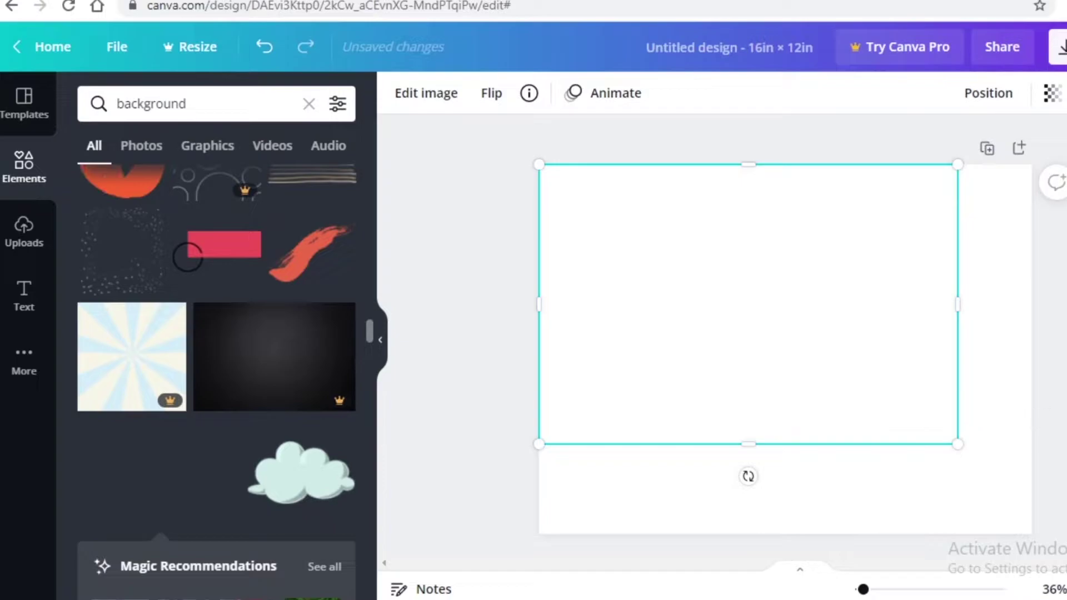
{"action": "left_click_drag", "start_coordinate": [964, 444], "coordinate": [1001, 535]}
{"action": "left_click_drag", "start_coordinate": [887, 423], "coordinate": [730, 428]}
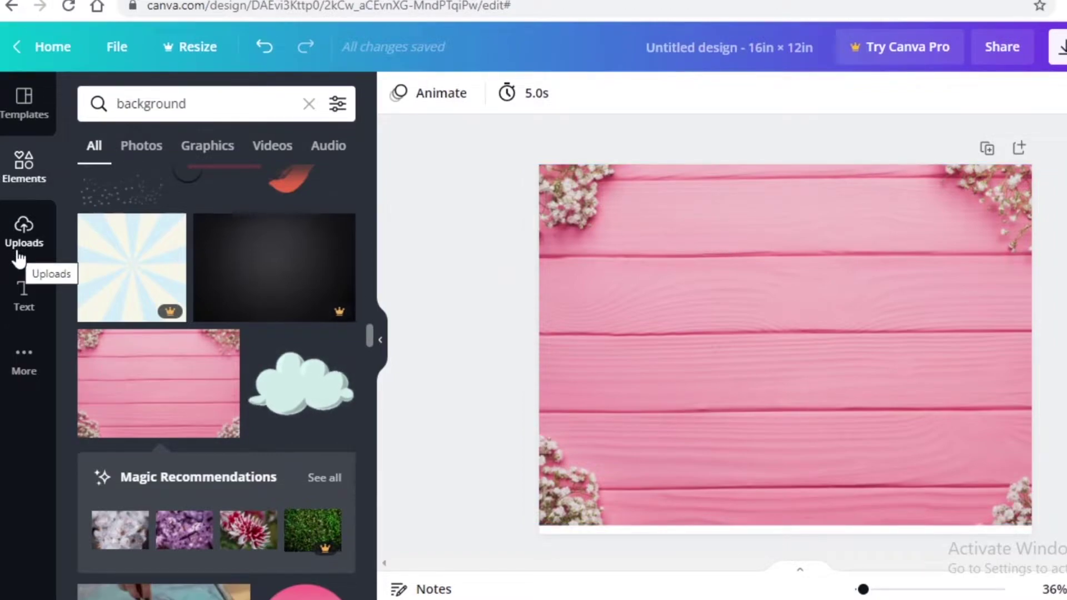
Replace the search term with 'person' and browse the avatar results
{"action": "left_click", "coordinate": [204, 100]}
{"action": "double_click", "coordinate": [206, 100]}
{"action": "type", "text": "person"}
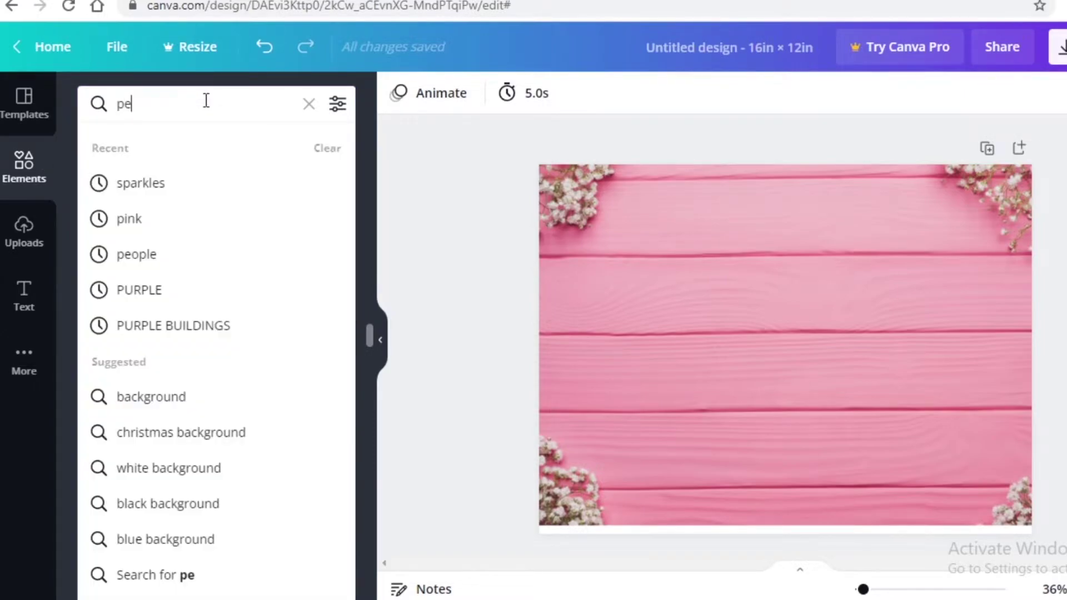
{"action": "key", "text": "Return"}
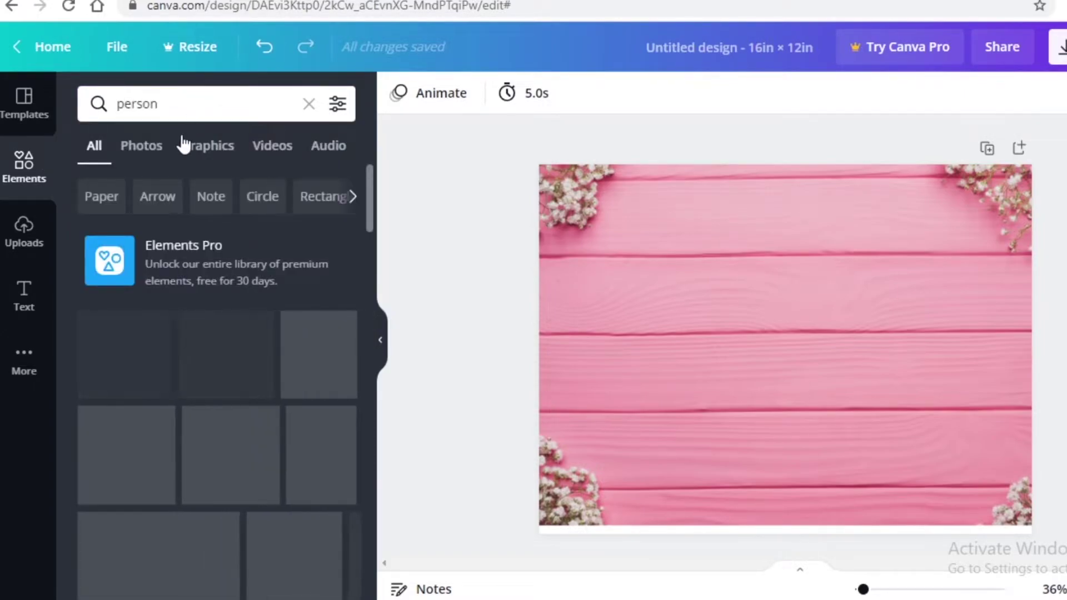
{"action": "scroll", "coordinate": [231, 367], "scroll_direction": "down", "scroll_amount": 3}
{"action": "scroll", "coordinate": [230, 367], "scroll_direction": "down", "scroll_amount": 10}
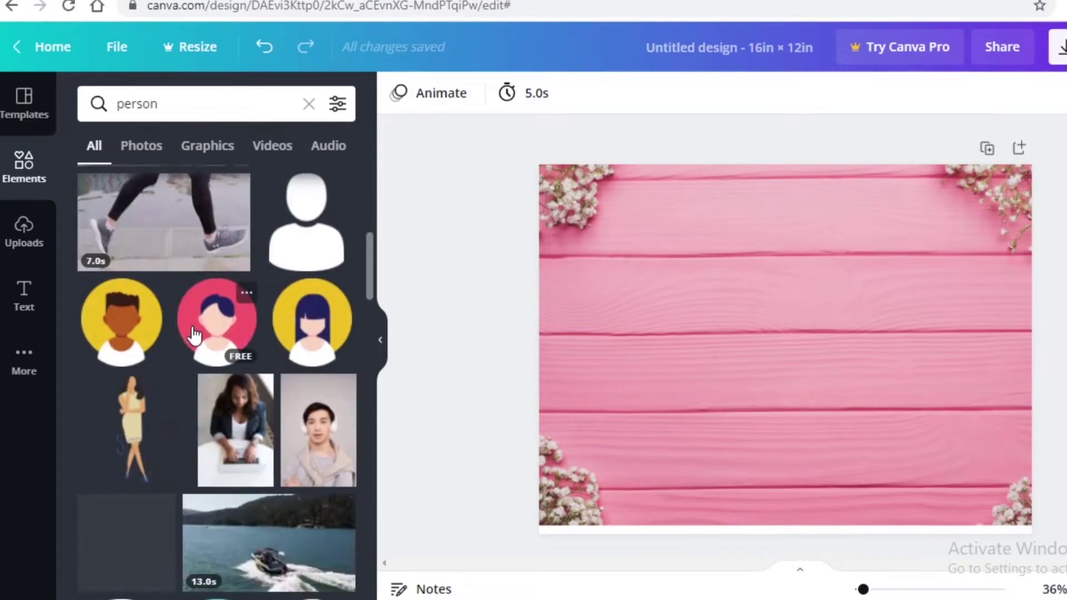
{"action": "scroll", "coordinate": [251, 355], "scroll_direction": "down", "scroll_amount": 10}
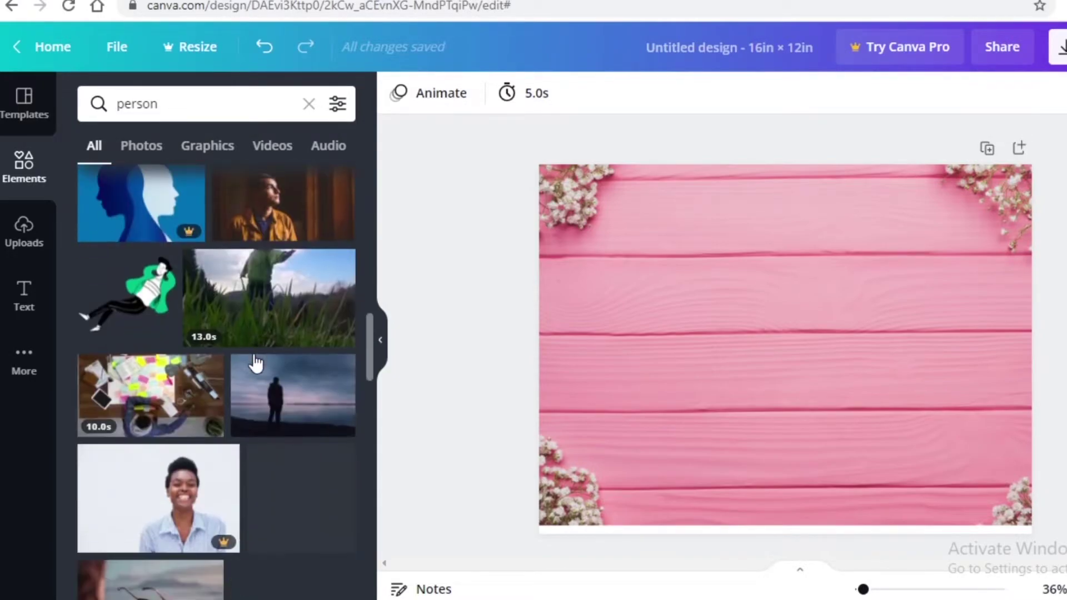
{"action": "scroll", "coordinate": [250, 367], "scroll_direction": "down", "scroll_amount": 6}
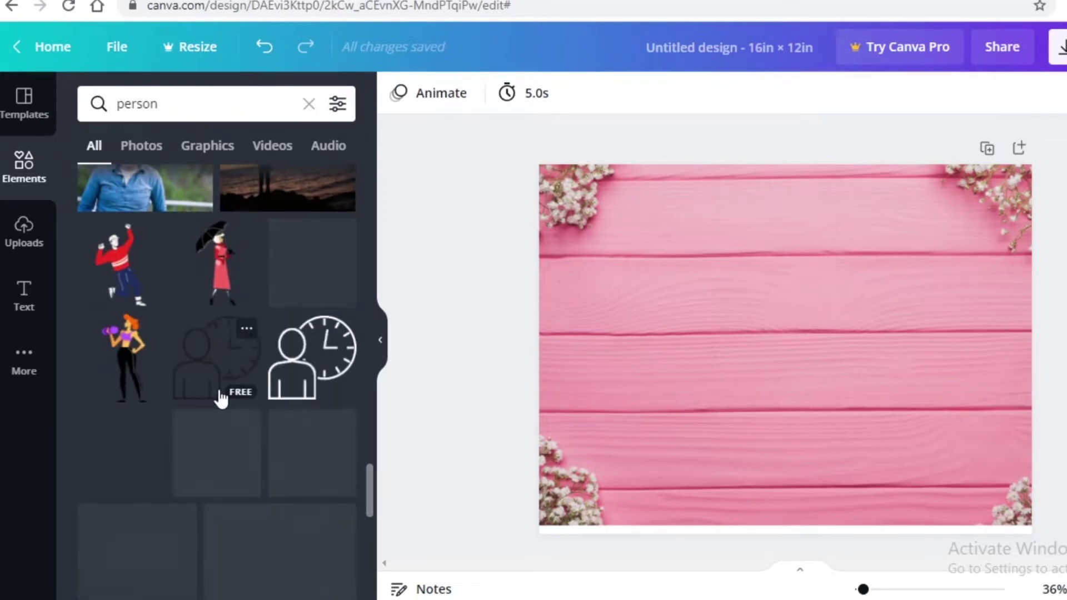
{"action": "scroll", "coordinate": [217, 390], "scroll_direction": "down", "scroll_amount": 3}
{"action": "scroll", "coordinate": [218, 388], "scroll_direction": "up", "scroll_amount": 6}
{"action": "scroll", "coordinate": [219, 392], "scroll_direction": "up", "scroll_amount": 10}
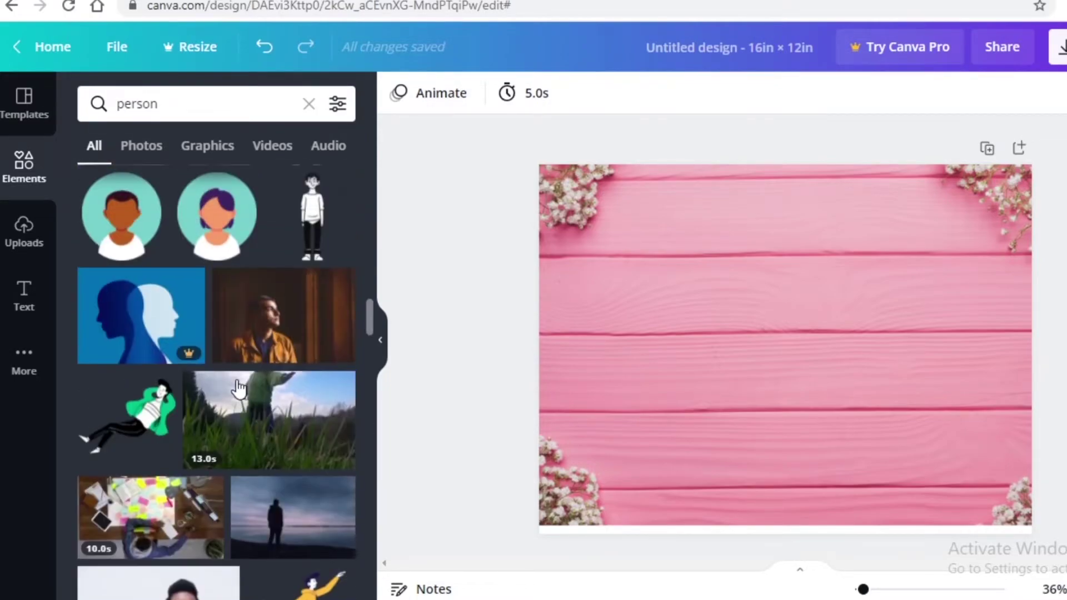
{"action": "scroll", "coordinate": [219, 337], "scroll_direction": "up", "scroll_amount": 3}
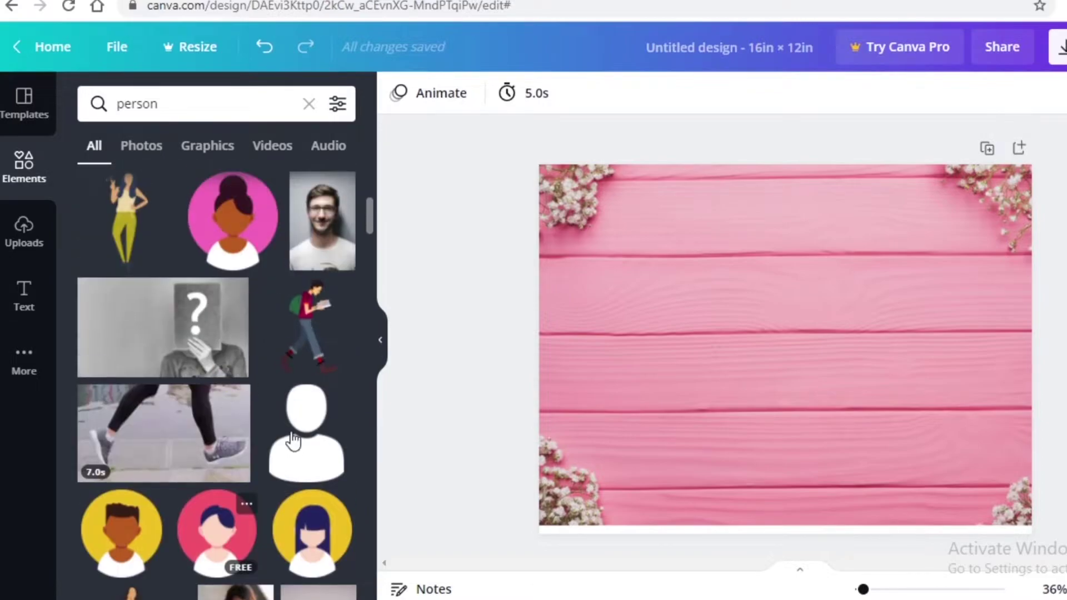
{"action": "scroll", "coordinate": [298, 437], "scroll_direction": "down", "scroll_amount": 2}
Add the yellow dark-haired avatar, shrink it and place it near the top-right
{"action": "left_click", "coordinate": [299, 427]}
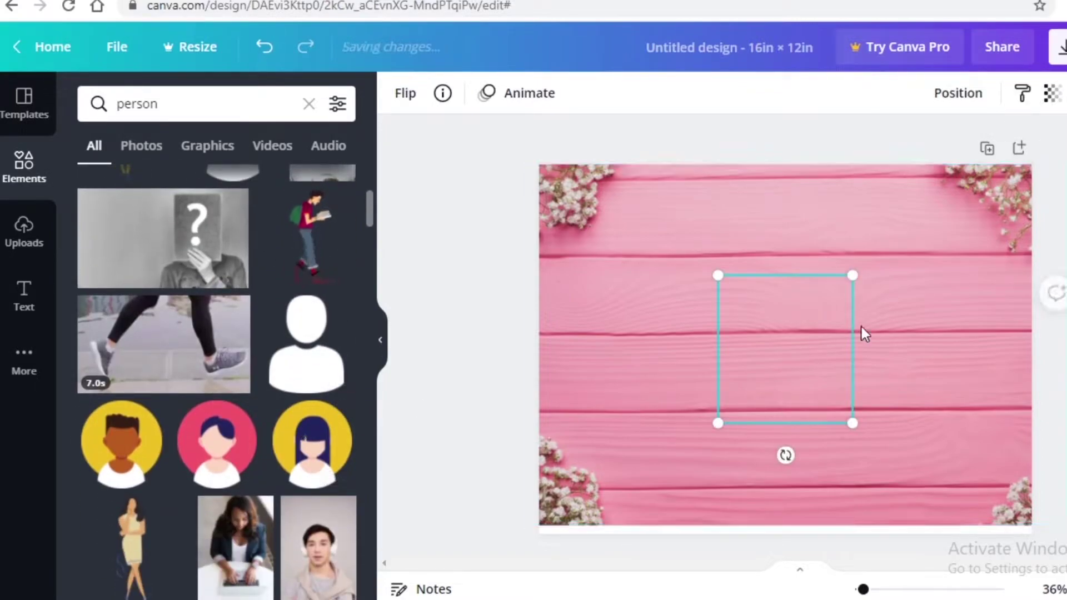
{"action": "left_click_drag", "start_coordinate": [862, 327], "coordinate": [952, 346]}
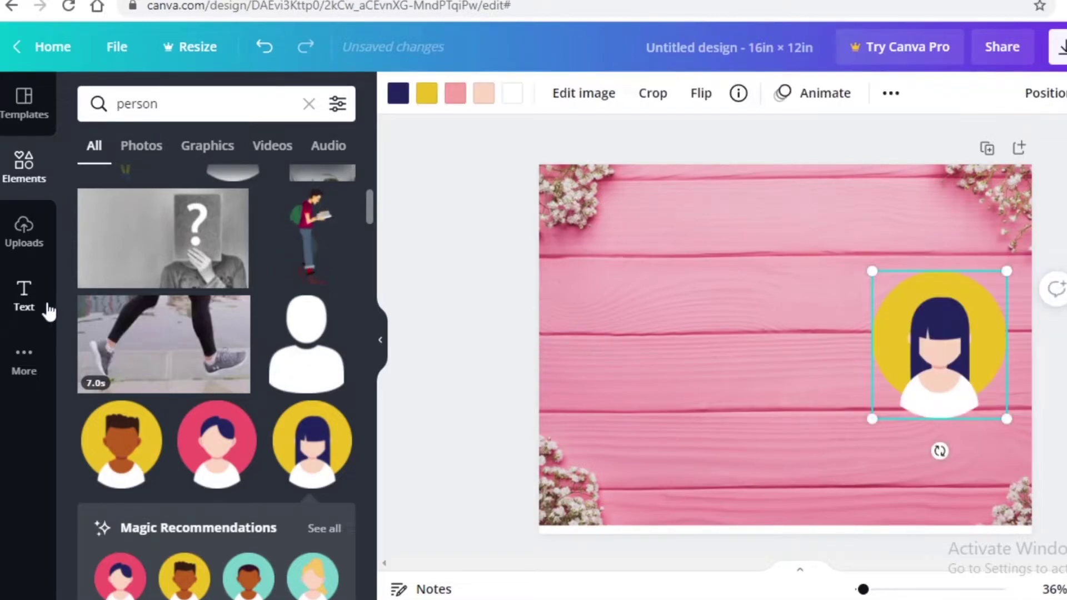
{"action": "mouse_move", "coordinate": [873, 418]}
{"action": "left_mouse_down"}
{"action": "mouse_move", "coordinate": [845, 469]}
{"action": "mouse_move", "coordinate": [793, 522]}
{"action": "mouse_move", "coordinate": [863, 425]}
{"action": "left_mouse_up"}
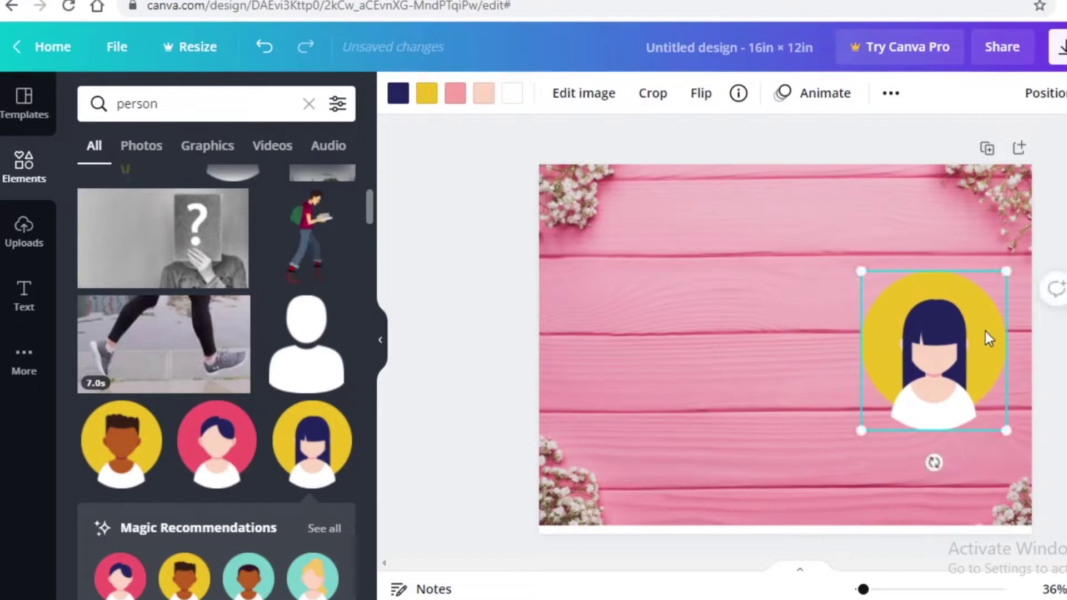
{"action": "left_click_drag", "start_coordinate": [985, 332], "coordinate": [867, 248]}
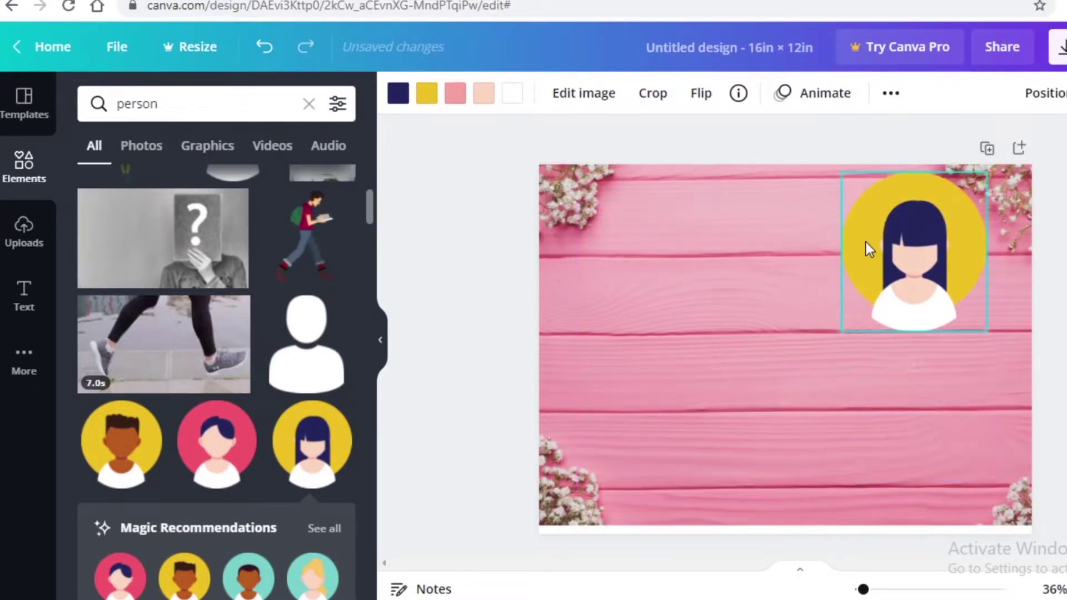
{"action": "left_click", "coordinate": [823, 262]}
Delete the pink wood background and bring up the 'lines background' element results
{"action": "key", "text": "Delete"}
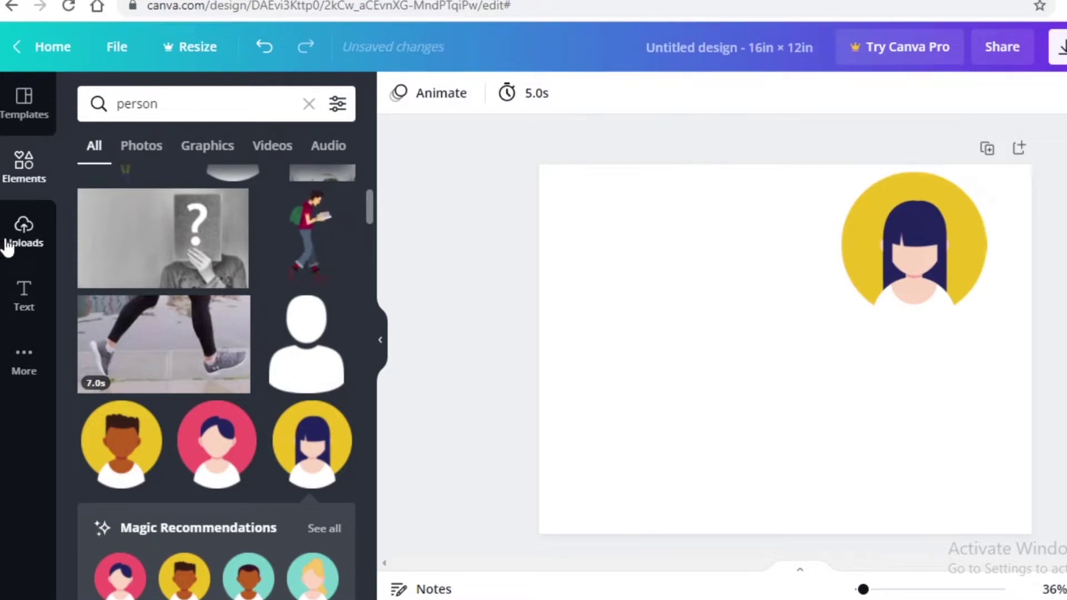
{"action": "left_click", "coordinate": [306, 104]}
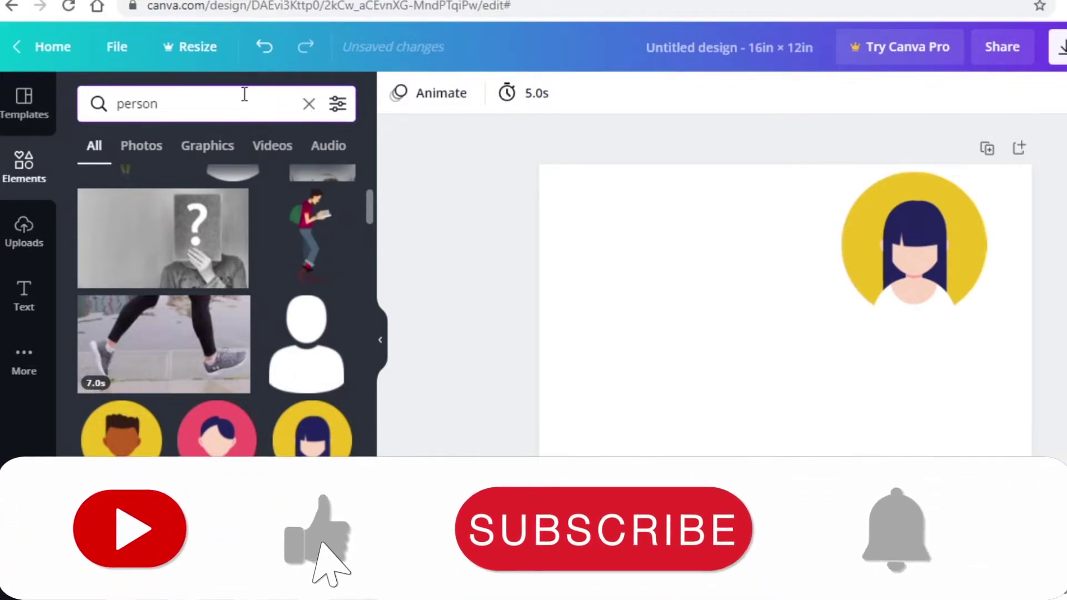
{"action": "type", "text": "bac"}
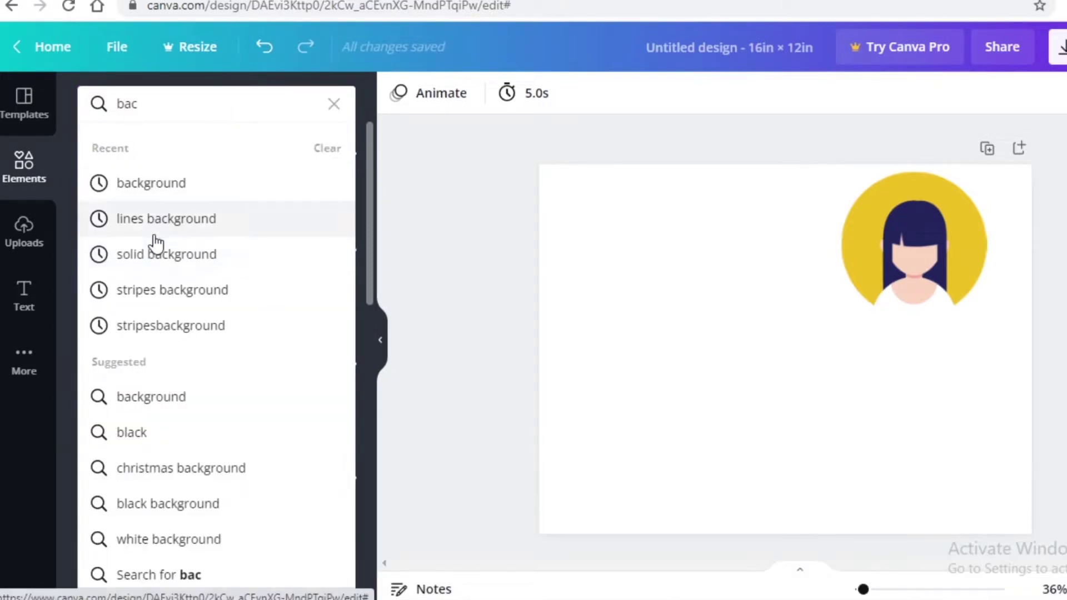
{"action": "left_click", "coordinate": [155, 240]}
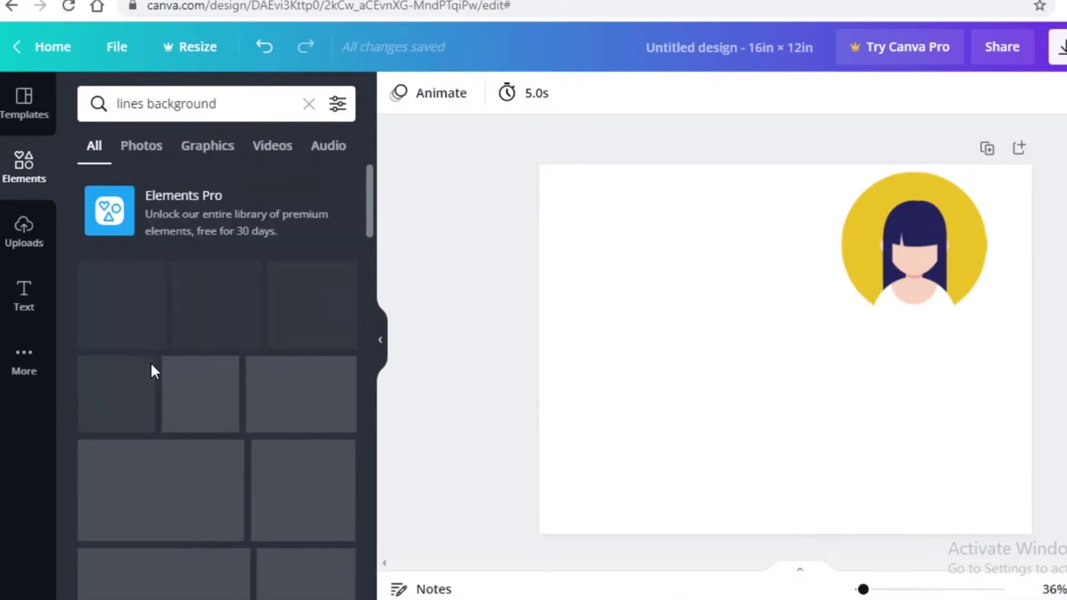
{"action": "scroll", "coordinate": [178, 366], "scroll_direction": "down", "scroll_amount": 5}
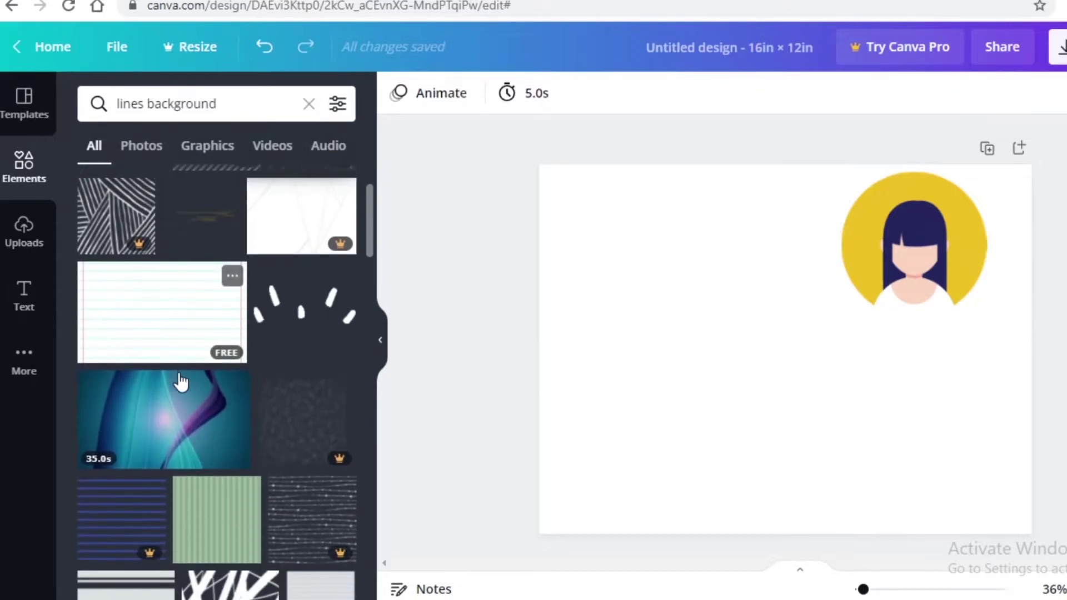
{"action": "scroll", "coordinate": [179, 381], "scroll_direction": "up", "scroll_amount": 3}
{"action": "scroll", "coordinate": [179, 406], "scroll_direction": "down", "scroll_amount": 8}
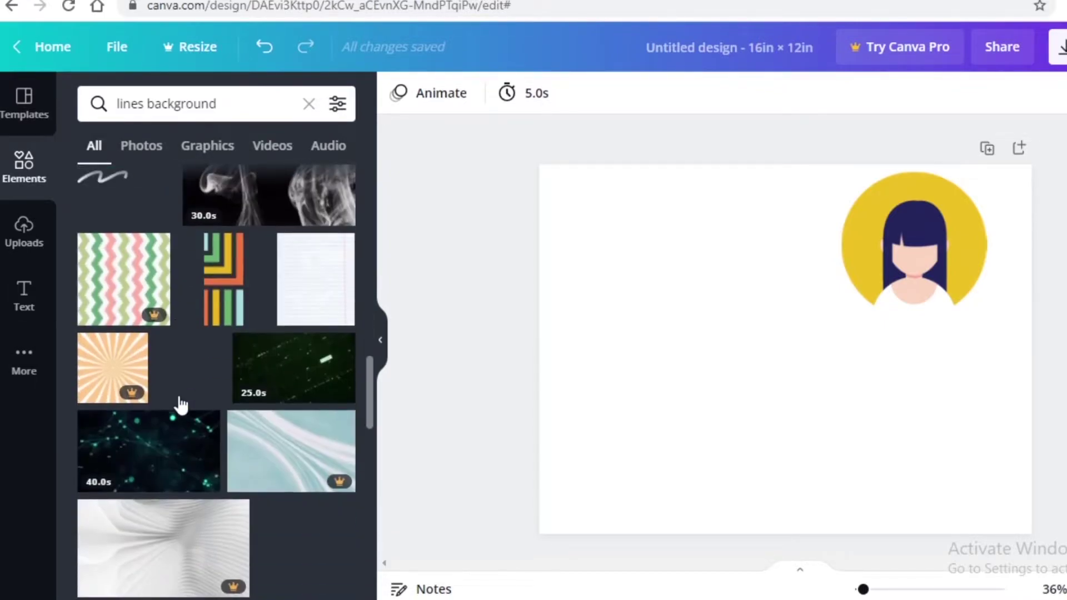
Add the striped lines graphic, stretch it full height at the left edge, and duplicate it
{"action": "left_click", "coordinate": [220, 306]}
{"action": "left_click_drag", "start_coordinate": [782, 322], "coordinate": [603, 245]}
{"action": "left_click_drag", "start_coordinate": [614, 332], "coordinate": [734, 556]}
{"action": "left_click_drag", "start_coordinate": [639, 334], "coordinate": [610, 355]}
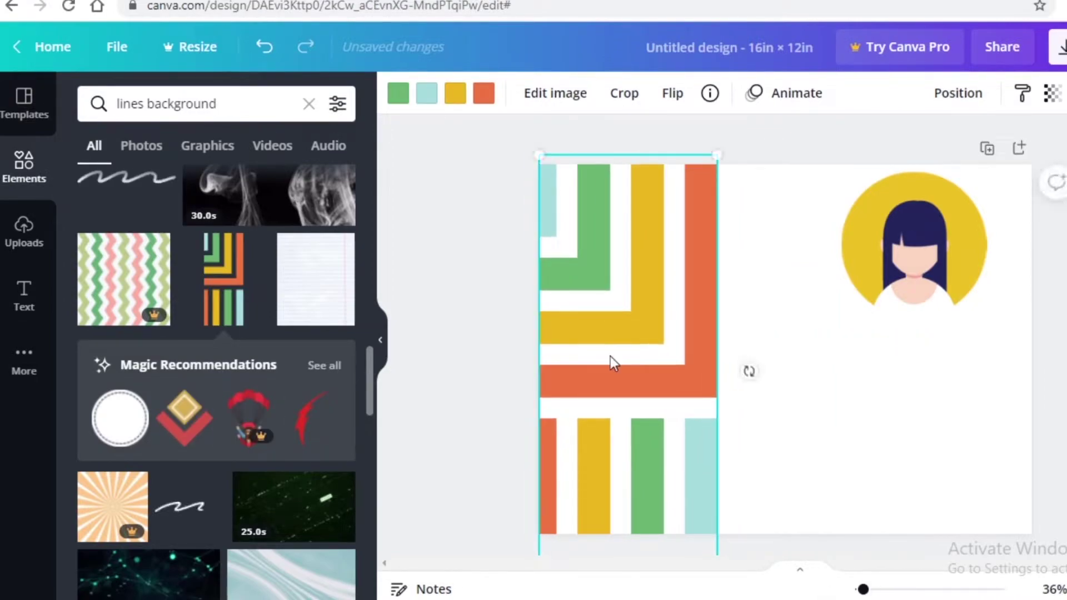
{"action": "key", "text": "Escape"}
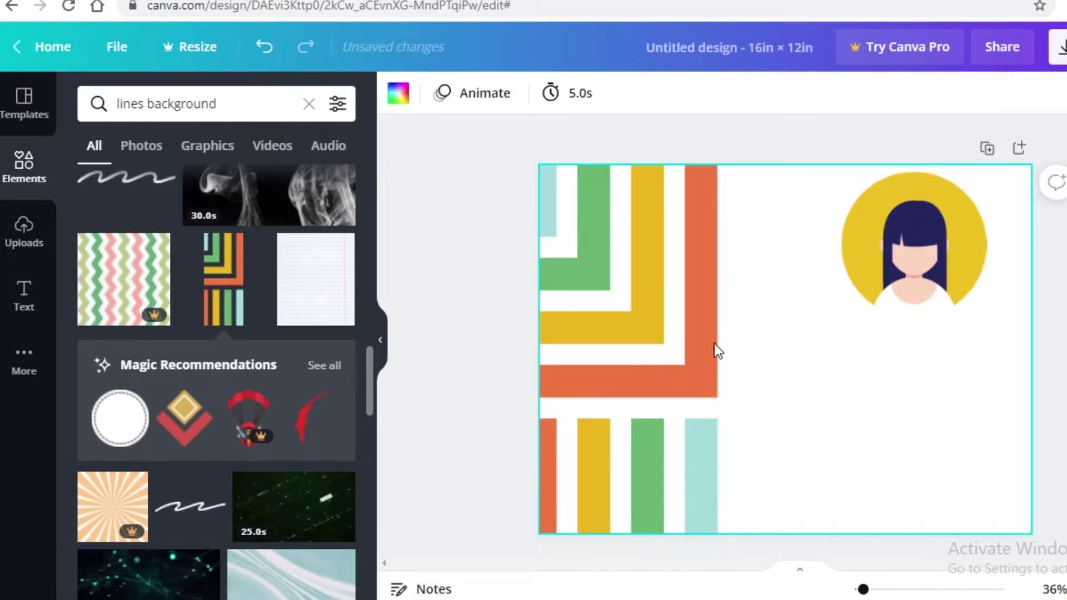
{"action": "left_click_drag", "start_coordinate": [622, 346], "coordinate": [777, 352]}
{"action": "key", "text": "ctrl+d"}
Extend the copied stripes across the right side and layer them behind the avatar
{"action": "left_click", "coordinate": [888, 255]}
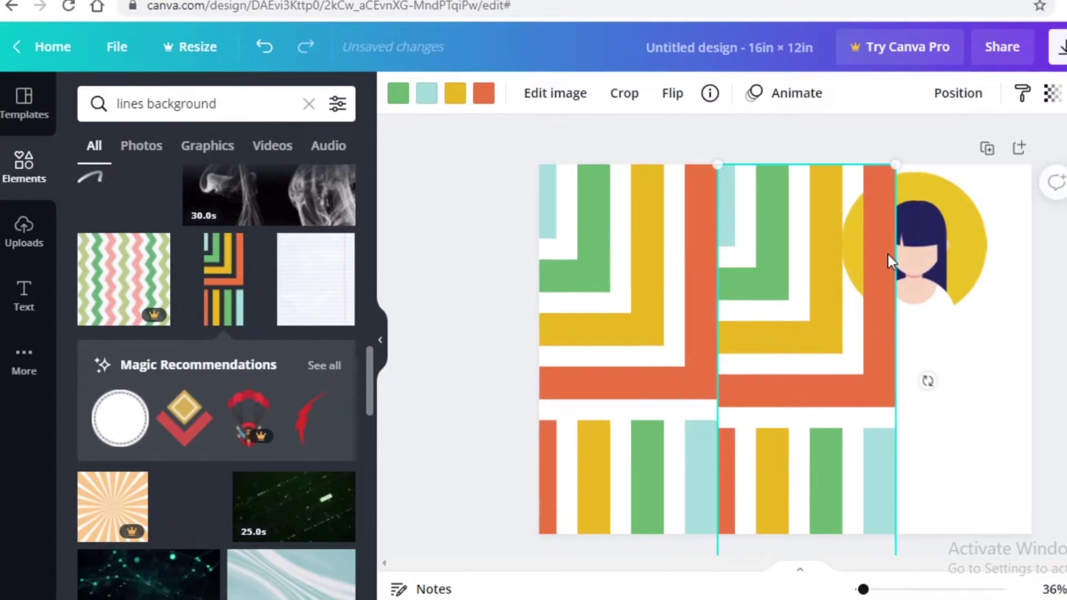
{"action": "right_click", "coordinate": [930, 226]}
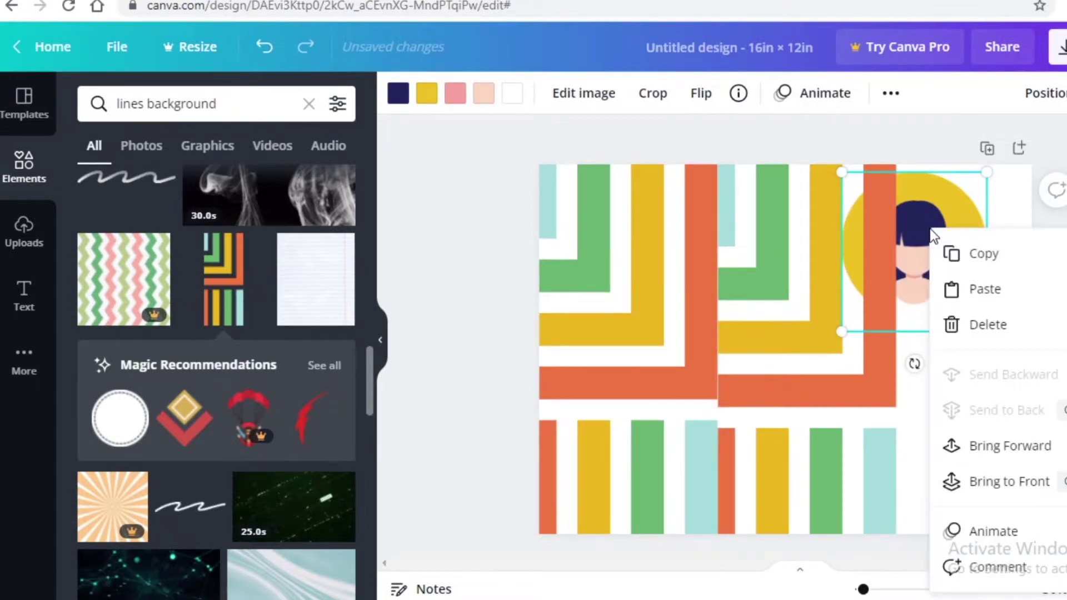
{"action": "left_click", "coordinate": [998, 484]}
{"action": "mouse_move", "coordinate": [791, 455]}
{"action": "left_mouse_down"}
{"action": "mouse_move", "coordinate": [800, 460]}
{"action": "mouse_move", "coordinate": [793, 446]}
{"action": "left_mouse_up"}
{"action": "left_click", "coordinate": [1059, 403]}
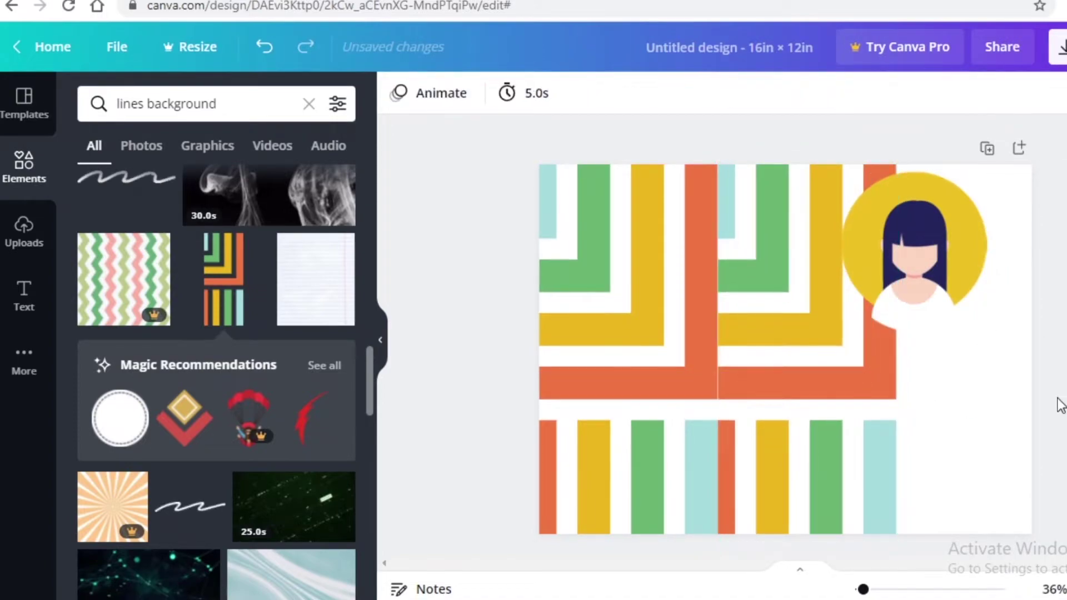
{"action": "left_click_drag", "start_coordinate": [885, 389], "coordinate": [982, 363]}
{"action": "right_click", "coordinate": [968, 392]}
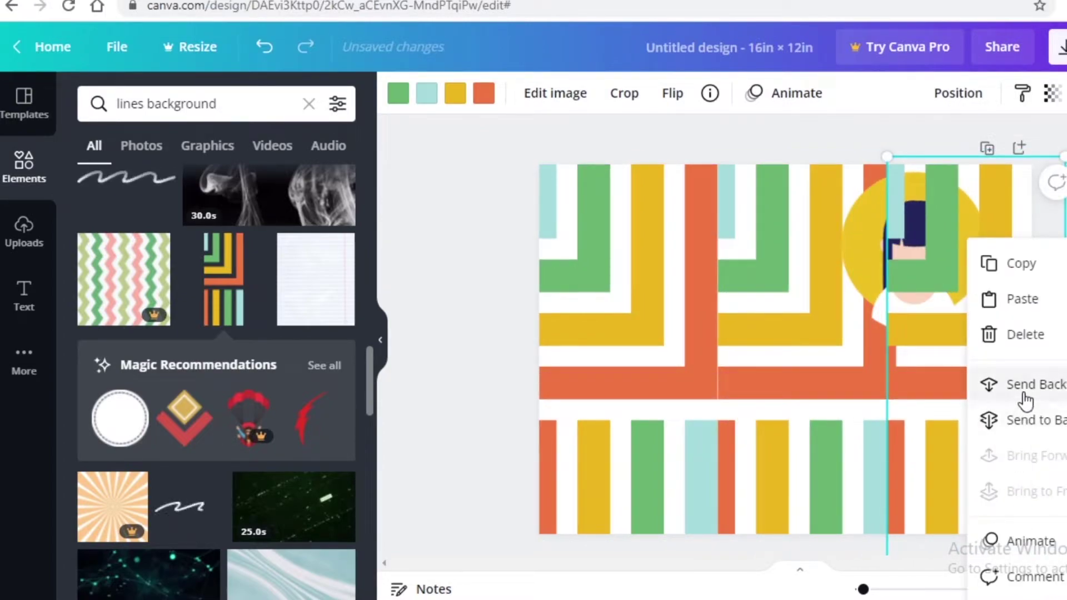
{"action": "left_click", "coordinate": [1020, 421]}
Enlarge the avatar and move it lower and further right
{"action": "left_click", "coordinate": [929, 253]}
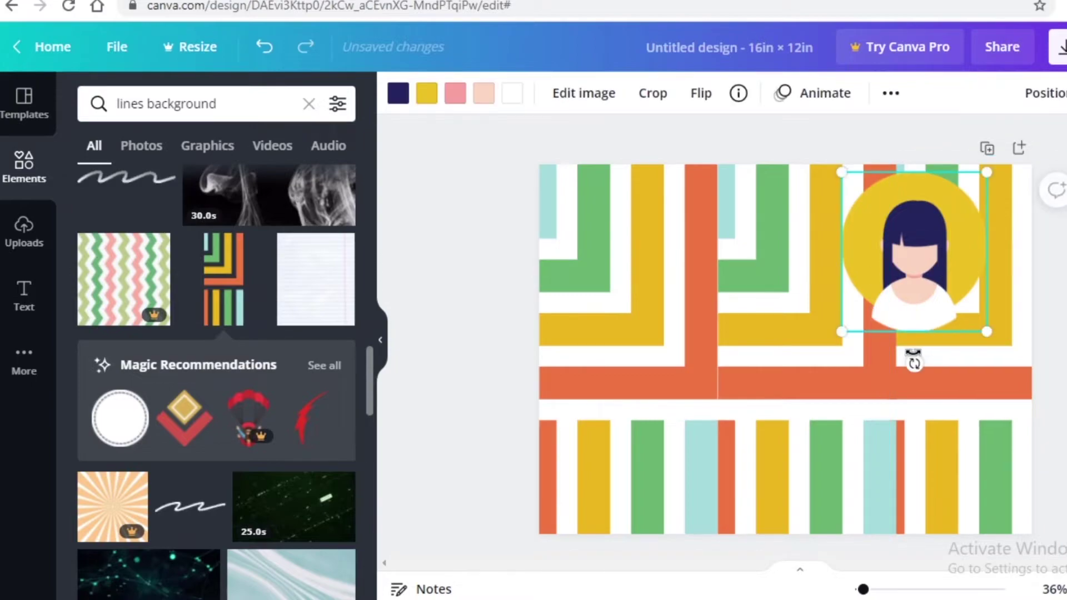
{"action": "left_click_drag", "start_coordinate": [848, 333], "coordinate": [800, 421]}
{"action": "left_click_drag", "start_coordinate": [914, 286], "coordinate": [939, 353]}
{"action": "left_click_drag", "start_coordinate": [888, 307], "coordinate": [889, 307]}
Change the avatar's yellow circle to white and its shirt to purple
{"action": "left_click", "coordinate": [443, 96]}
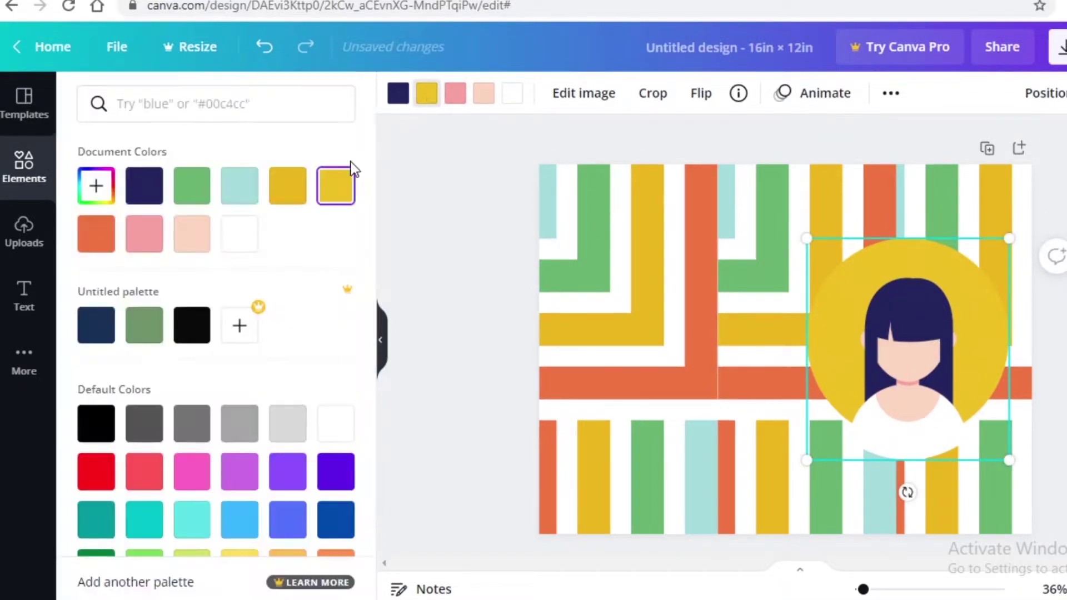
{"action": "left_click", "coordinate": [201, 334]}
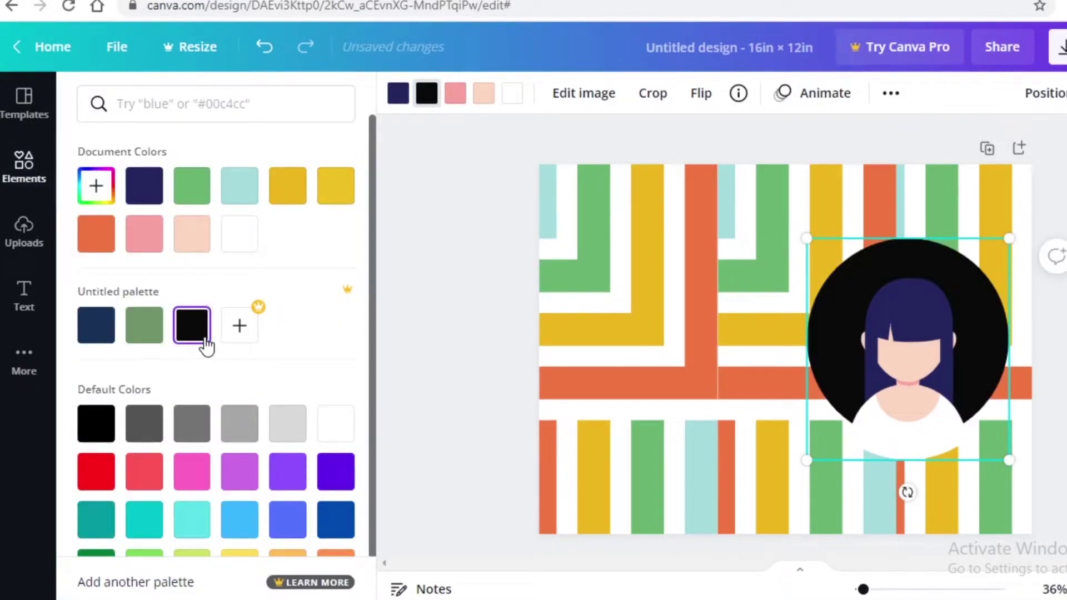
{"action": "left_click", "coordinate": [335, 437]}
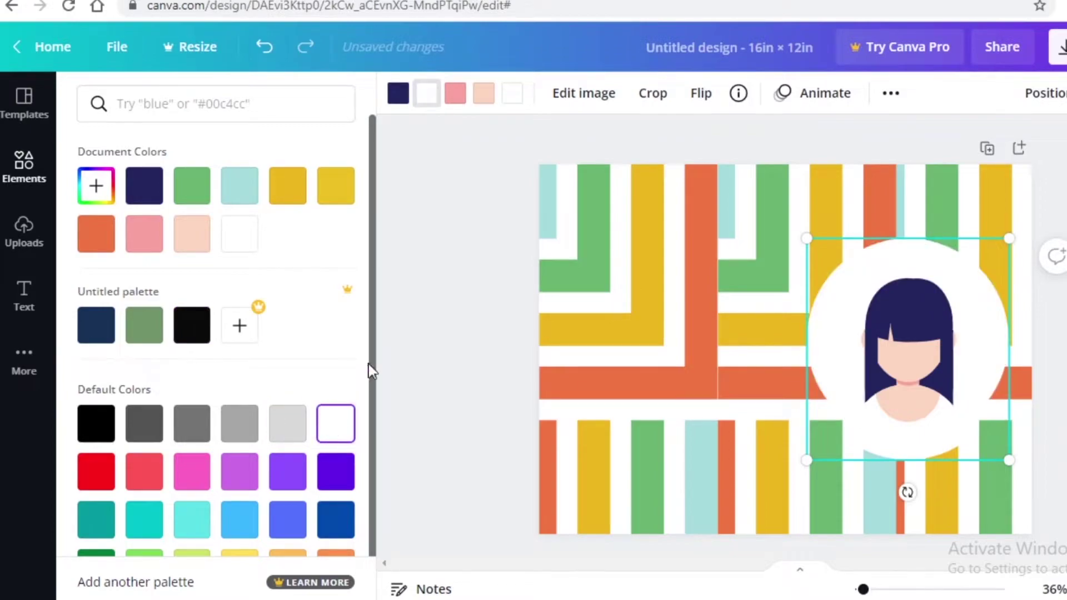
{"action": "left_click", "coordinate": [517, 94]}
{"action": "left_click", "coordinate": [95, 424]}
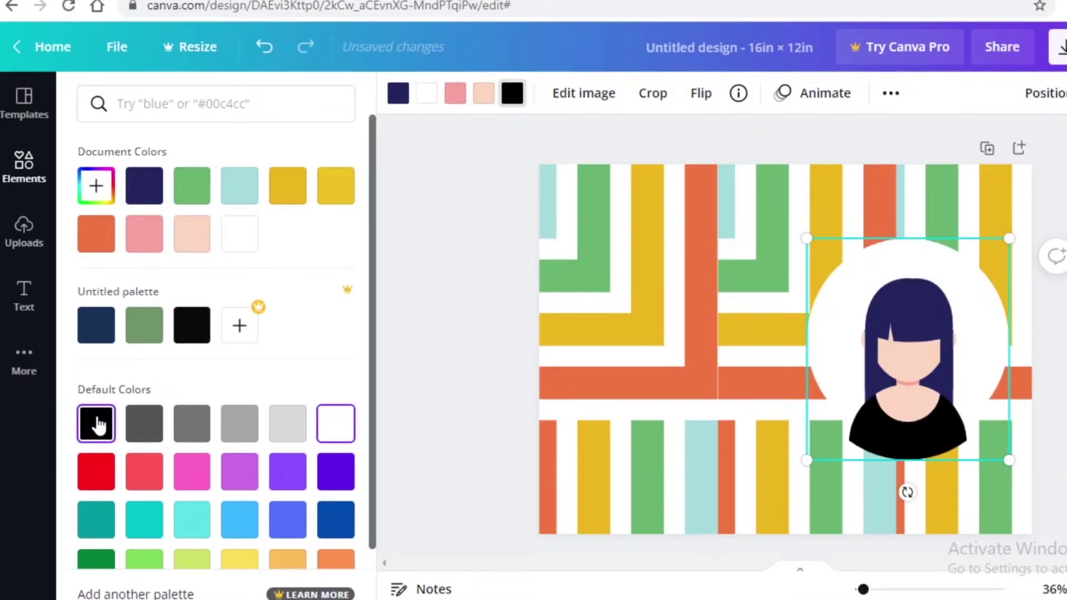
{"action": "left_click", "coordinate": [97, 234]}
{"action": "scroll", "coordinate": [218, 392], "scroll_direction": "down", "scroll_amount": 2}
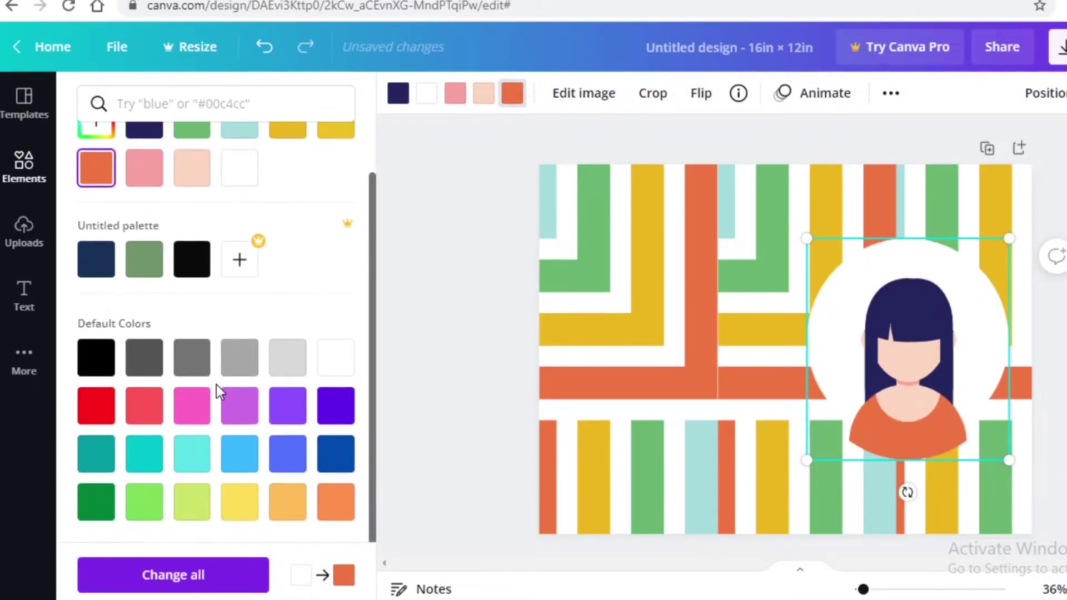
{"action": "scroll", "coordinate": [157, 246], "scroll_direction": "up", "scroll_amount": 2}
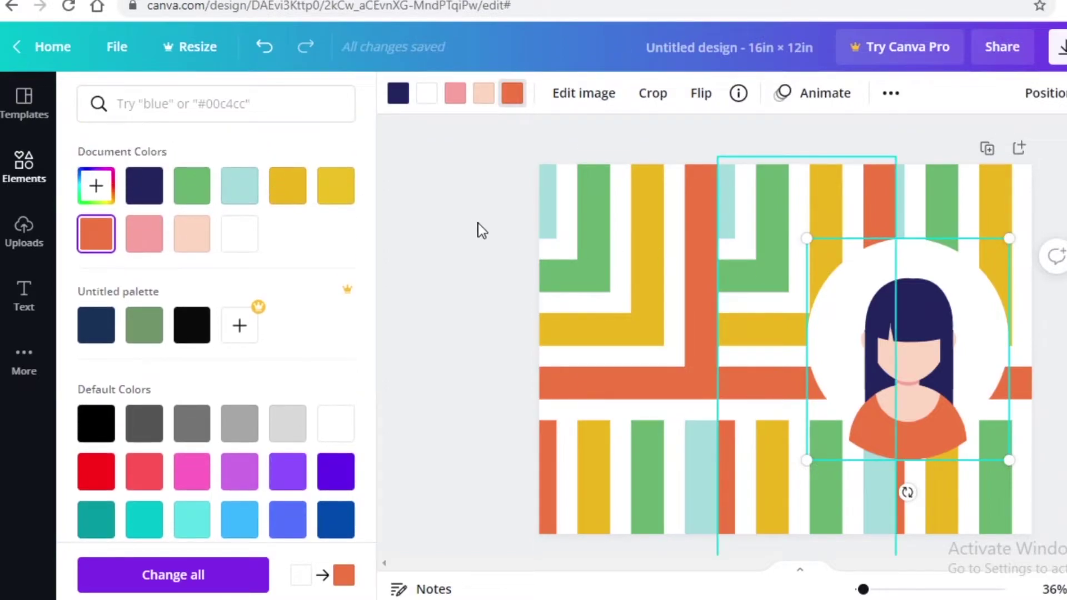
{"action": "scroll", "coordinate": [355, 378], "scroll_direction": "down", "scroll_amount": 2}
{"action": "left_click", "coordinate": [335, 407]}
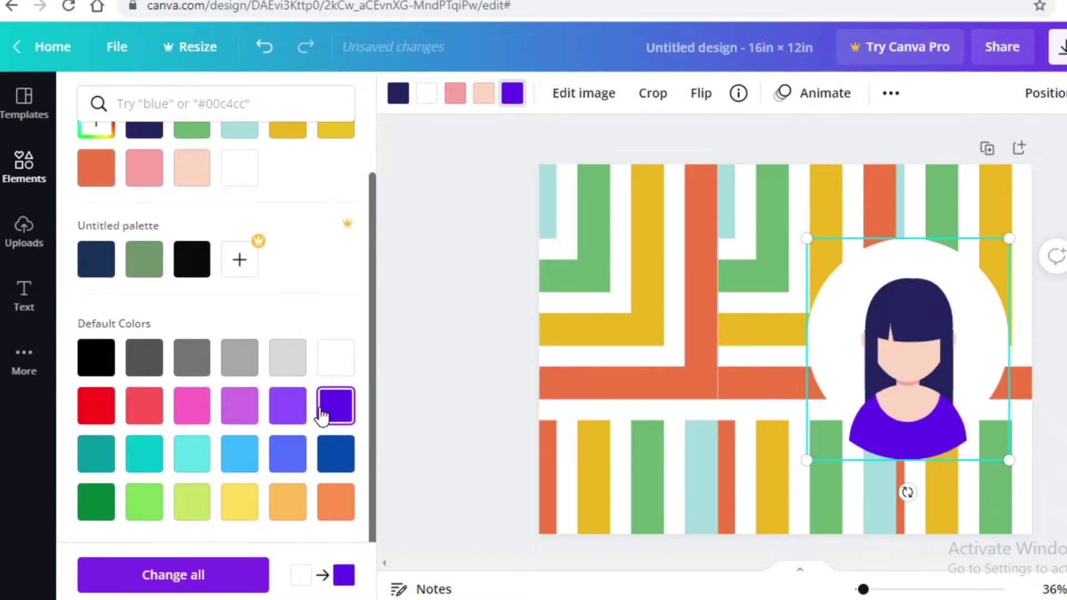
{"action": "left_click", "coordinate": [454, 95]}
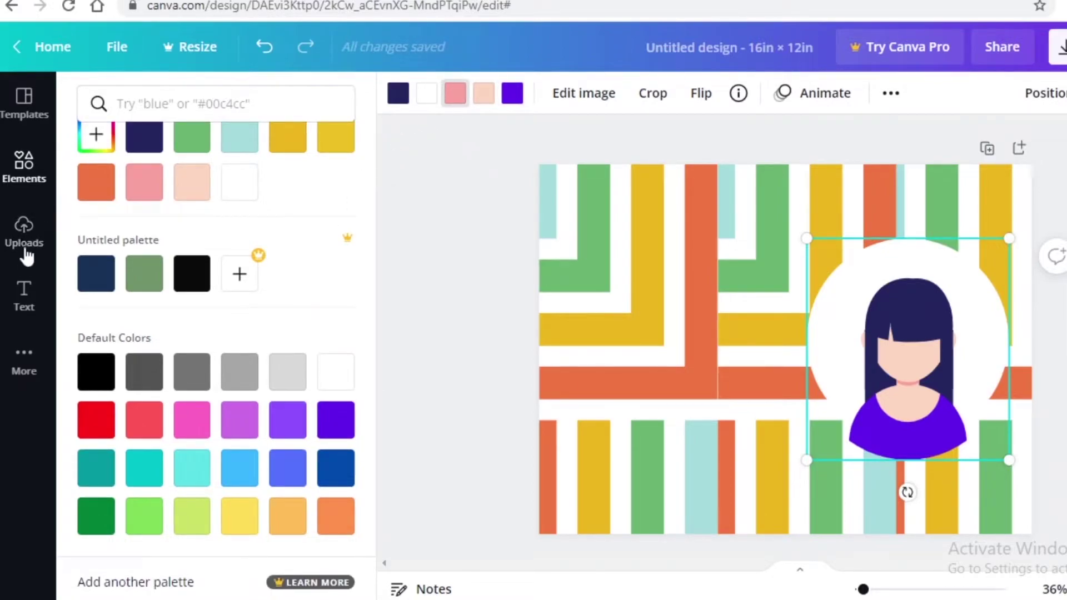
Show Canva's Text library and browse font combinations such as WORKOUT, WOW! and BE BRAVE
{"action": "left_click", "coordinate": [35, 289]}
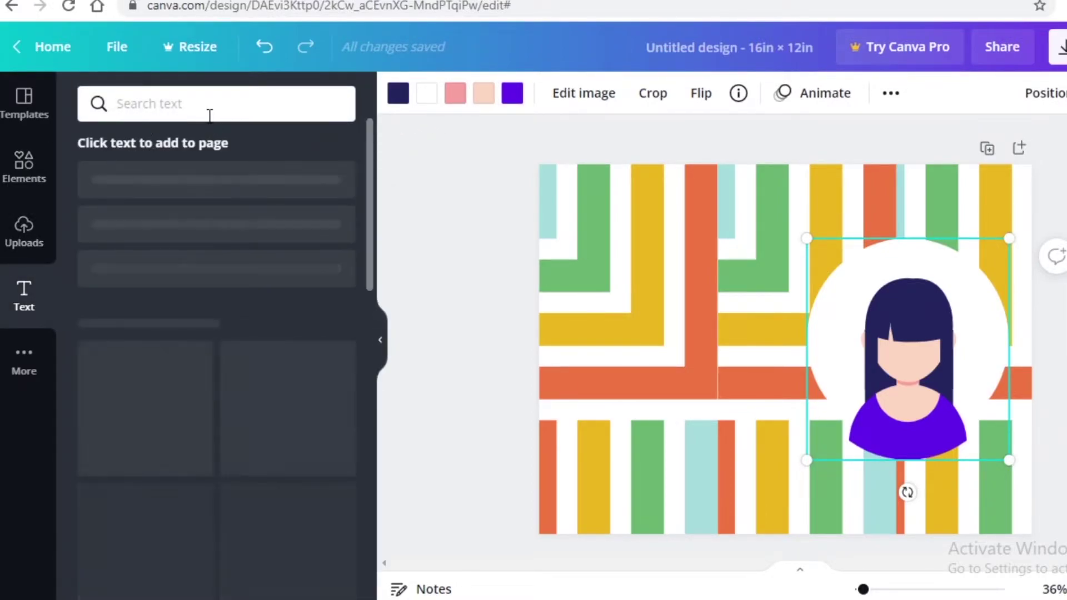
{"action": "scroll", "coordinate": [187, 189], "scroll_direction": "down", "scroll_amount": 5}
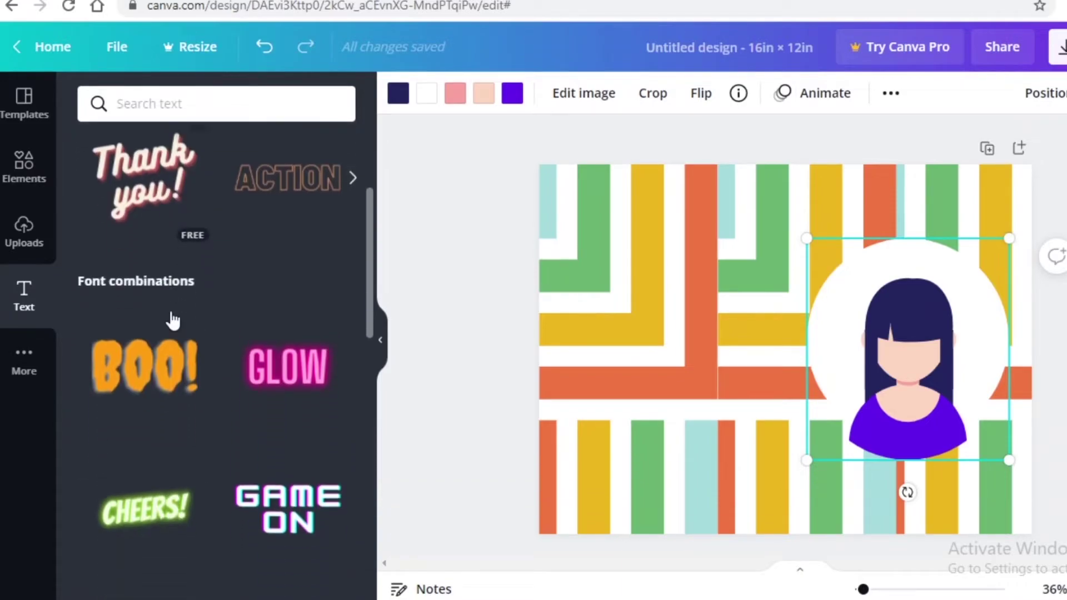
{"action": "scroll", "coordinate": [172, 325], "scroll_direction": "down", "scroll_amount": 5}
{"action": "scroll", "coordinate": [178, 250], "scroll_direction": "up", "scroll_amount": 10}
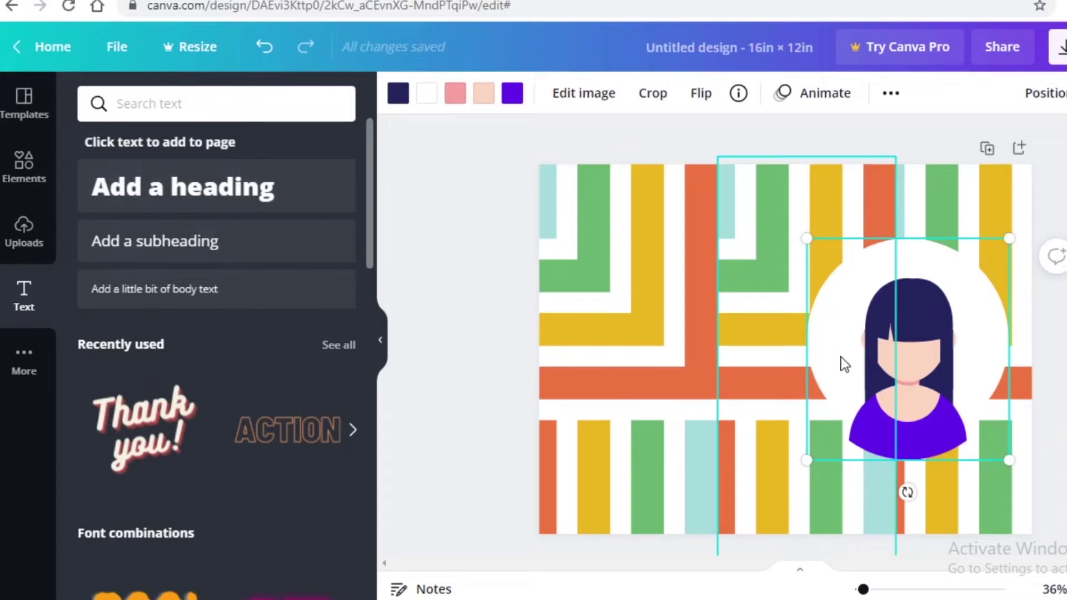
{"action": "scroll", "coordinate": [291, 436], "scroll_direction": "down", "scroll_amount": 7}
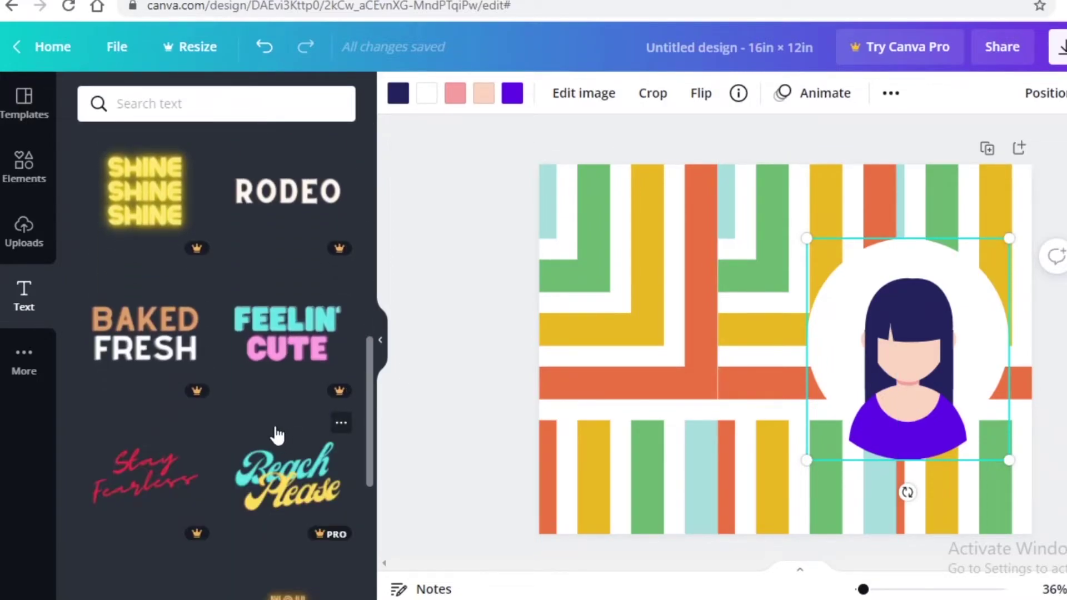
{"action": "scroll", "coordinate": [277, 436], "scroll_direction": "down", "scroll_amount": 6}
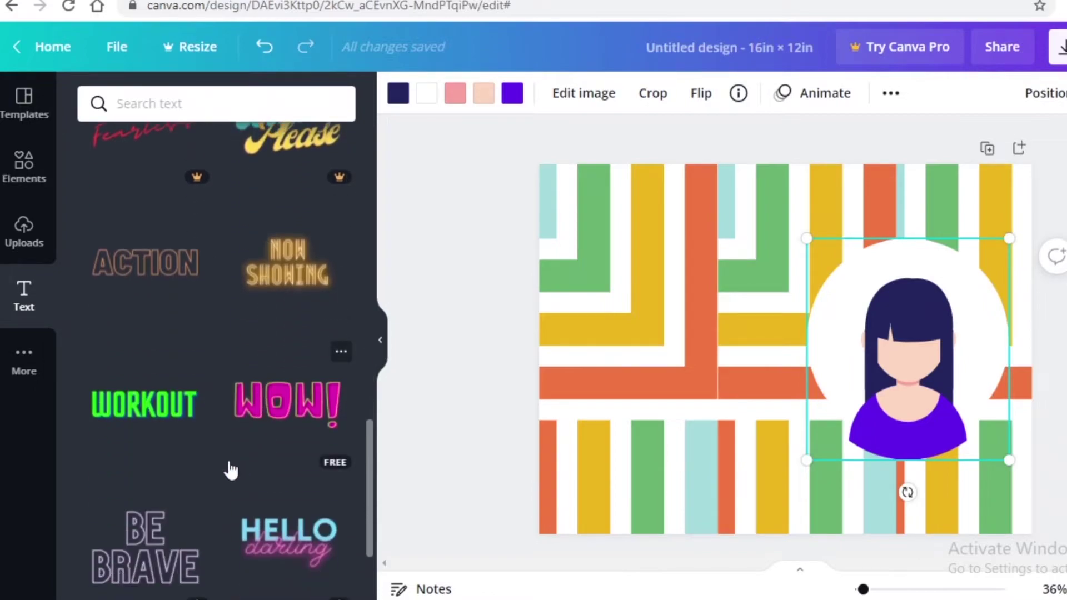
{"action": "scroll", "coordinate": [240, 436], "scroll_direction": "down", "scroll_amount": 2}
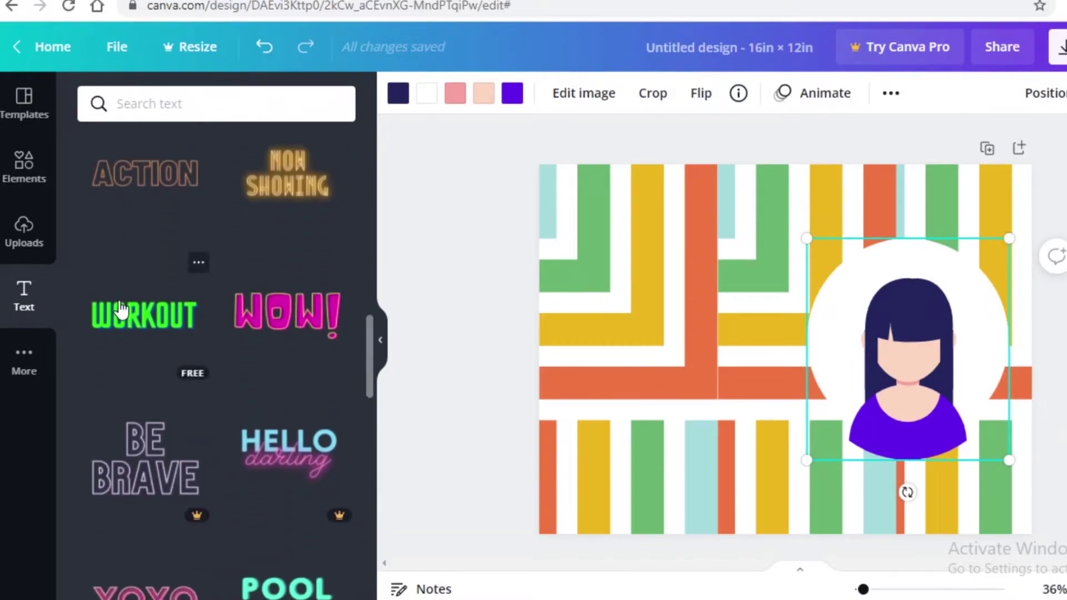
Add the green WORKOUT style top-left, retype it as 'THE PRO ANIMATORS' and widen it onto two lines
{"action": "left_click", "coordinate": [189, 332]}
{"action": "left_click_drag", "start_coordinate": [711, 352], "coordinate": [631, 240]}
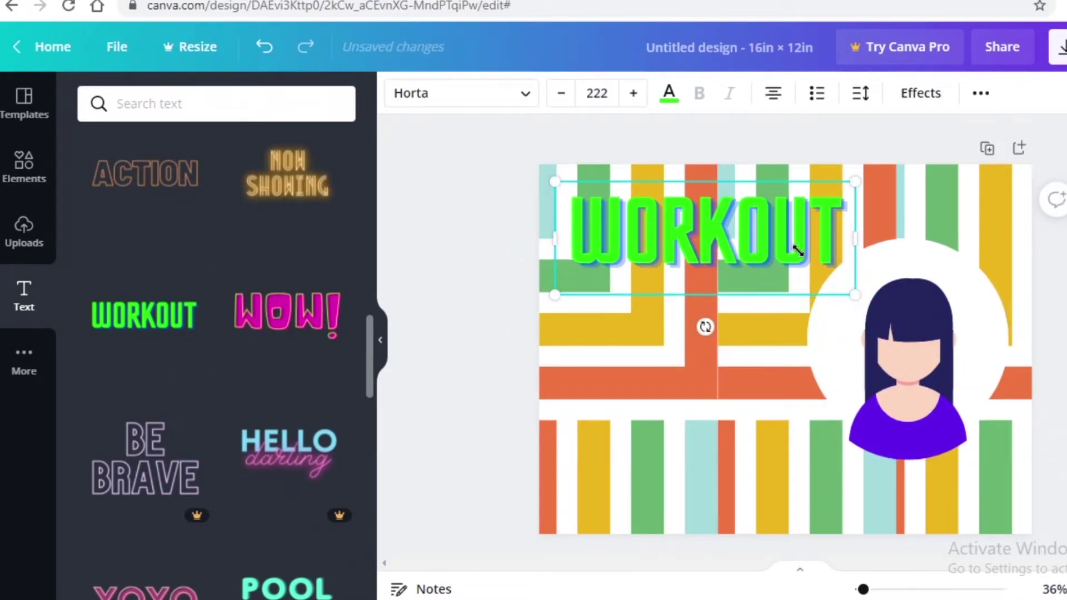
{"action": "left_click_drag", "start_coordinate": [798, 251], "coordinate": [776, 266]}
{"action": "double_click", "coordinate": [661, 222]}
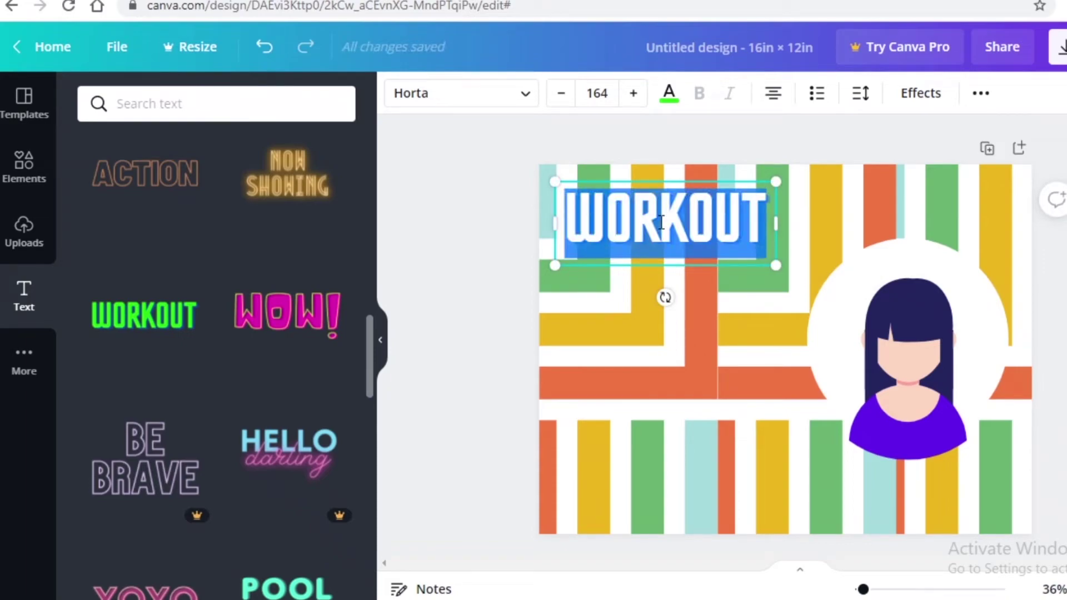
{"action": "type", "text": "THE PRO"}
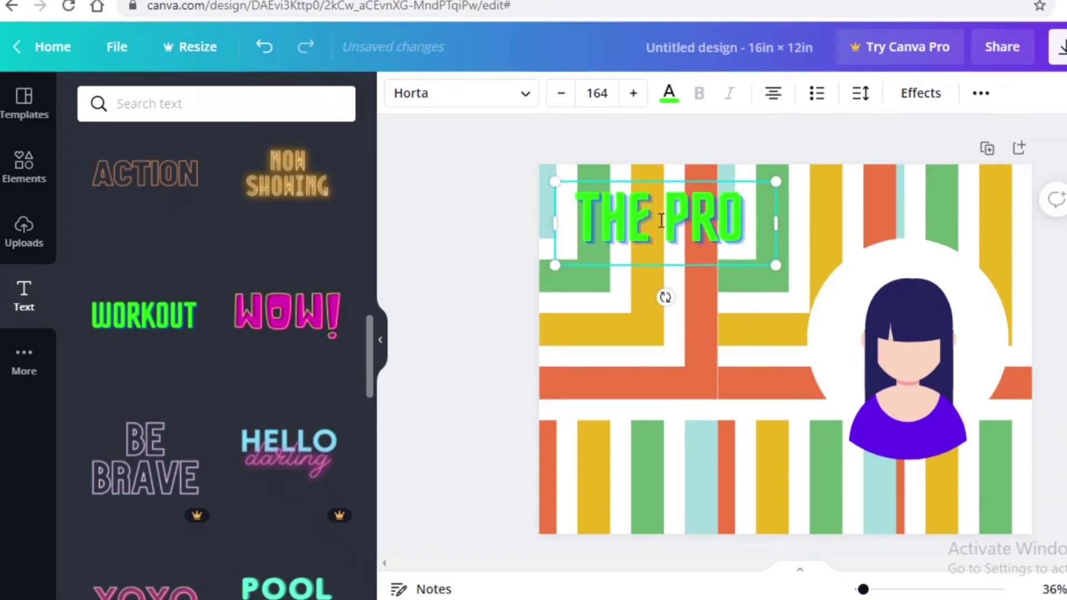
{"action": "type", "text": " ANIMATORS"}
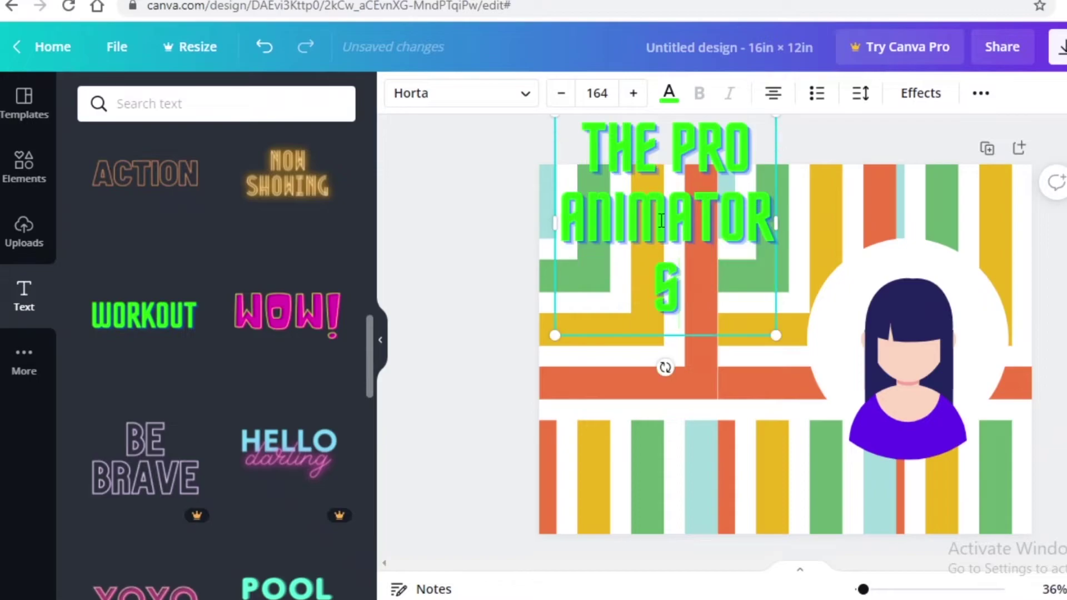
{"action": "left_click_drag", "start_coordinate": [778, 216], "coordinate": [821, 220]}
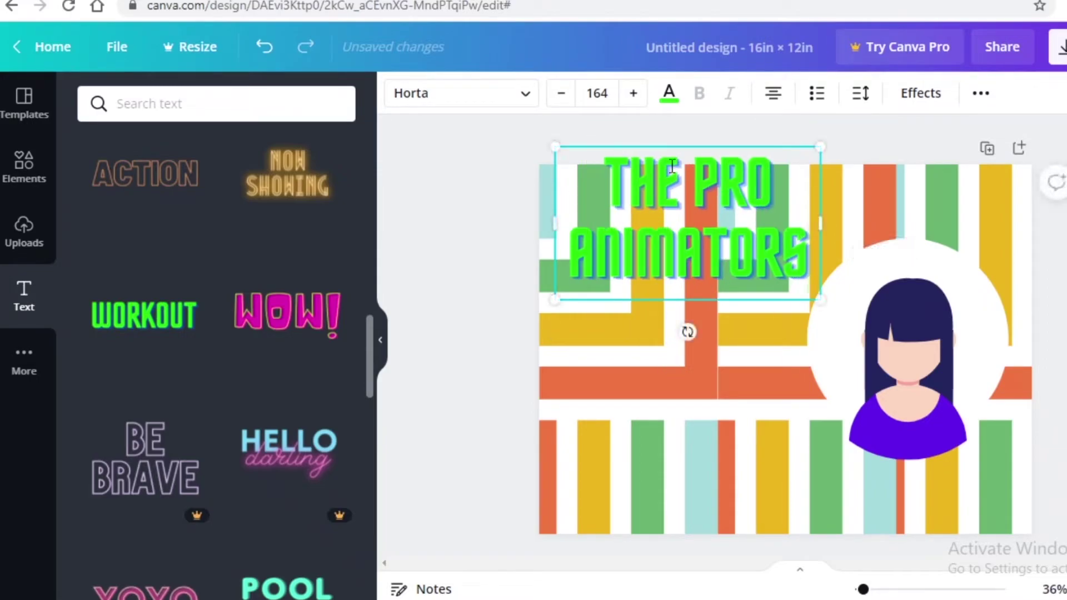
{"action": "left_click_drag", "start_coordinate": [711, 167], "coordinate": [714, 180]}
{"action": "scroll", "coordinate": [82, 400], "scroll_direction": "down", "scroll_amount": 5}
{"action": "scroll", "coordinate": [199, 384], "scroll_direction": "down", "scroll_amount": 5}
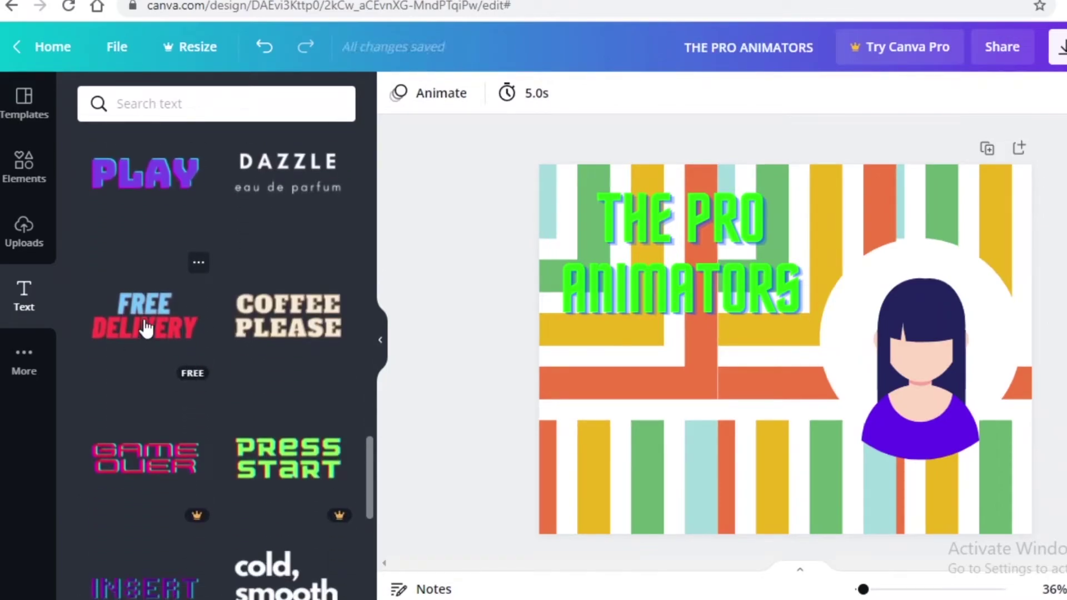
Add the COFFEE PLEASE text style and change its wording to 'HIRING OPEN'
{"action": "scroll", "coordinate": [170, 382], "scroll_direction": "down", "scroll_amount": 2}
{"action": "left_click", "coordinate": [274, 268]}
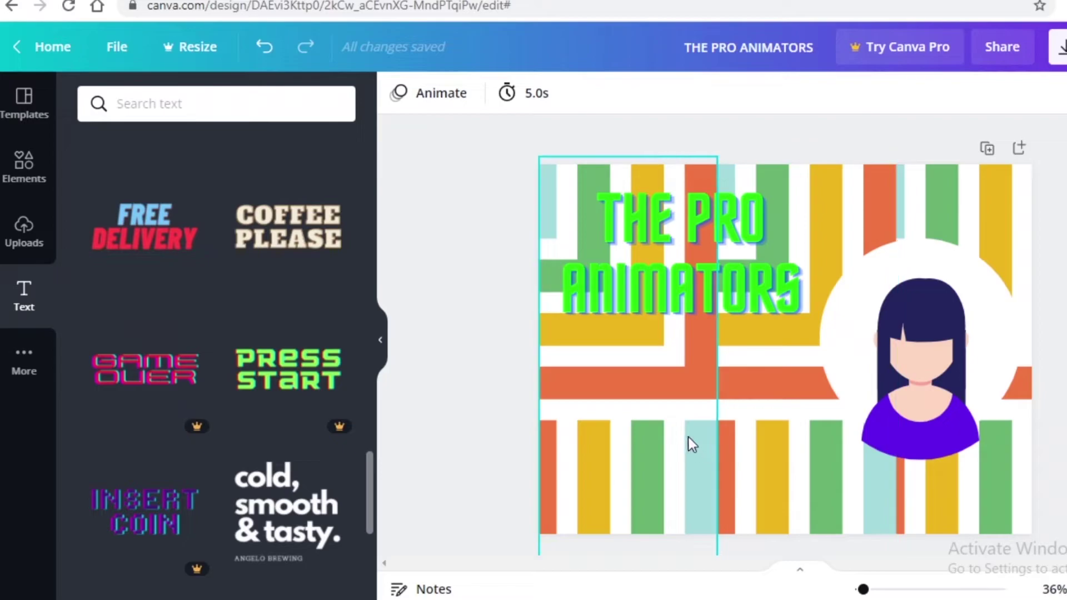
{"action": "double_click", "coordinate": [782, 366]}
{"action": "key", "text": "BackSpace"}
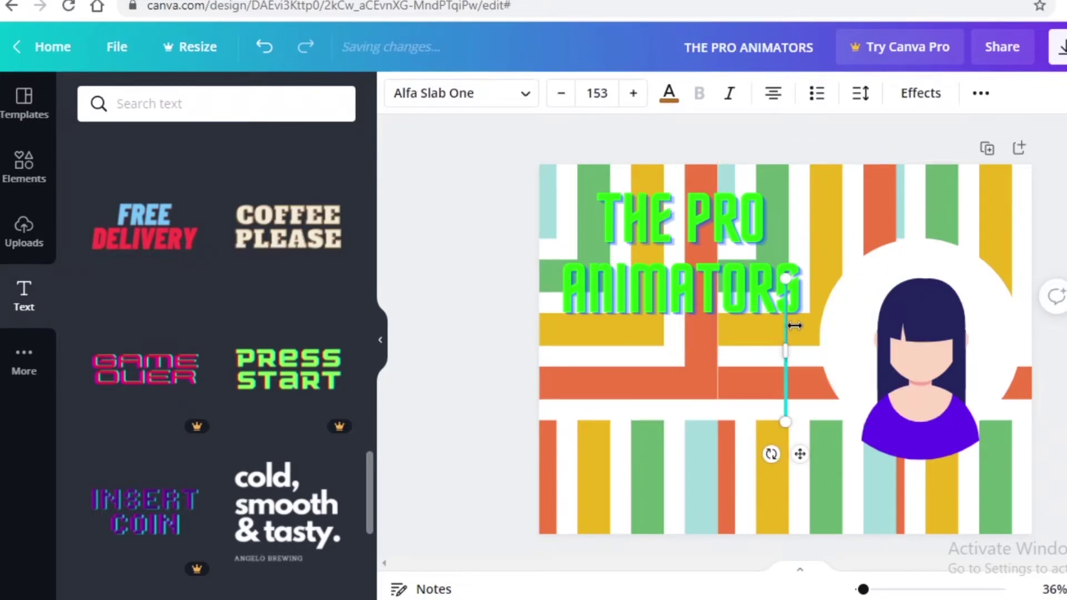
{"action": "type", "text": "HIRING OPEM"}
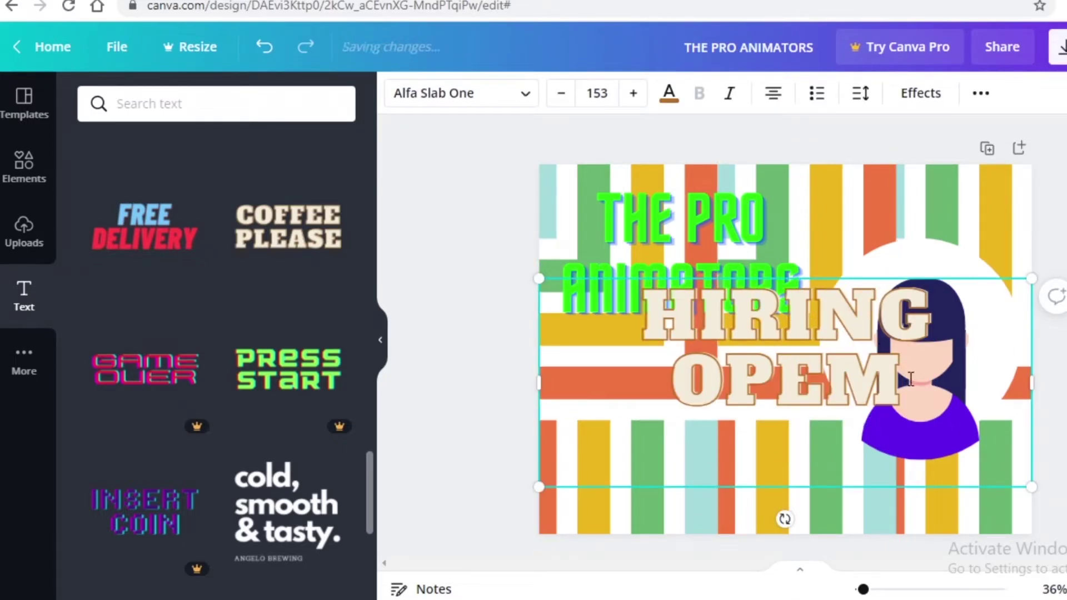
{"action": "key", "text": "BackSpace"}
{"action": "type", "text": "N"}
Widen HIRING OPEN onto one line, shrink it, and place it on the orange band below the title
{"action": "left_click_drag", "start_coordinate": [1032, 383], "coordinate": [845, 348]}
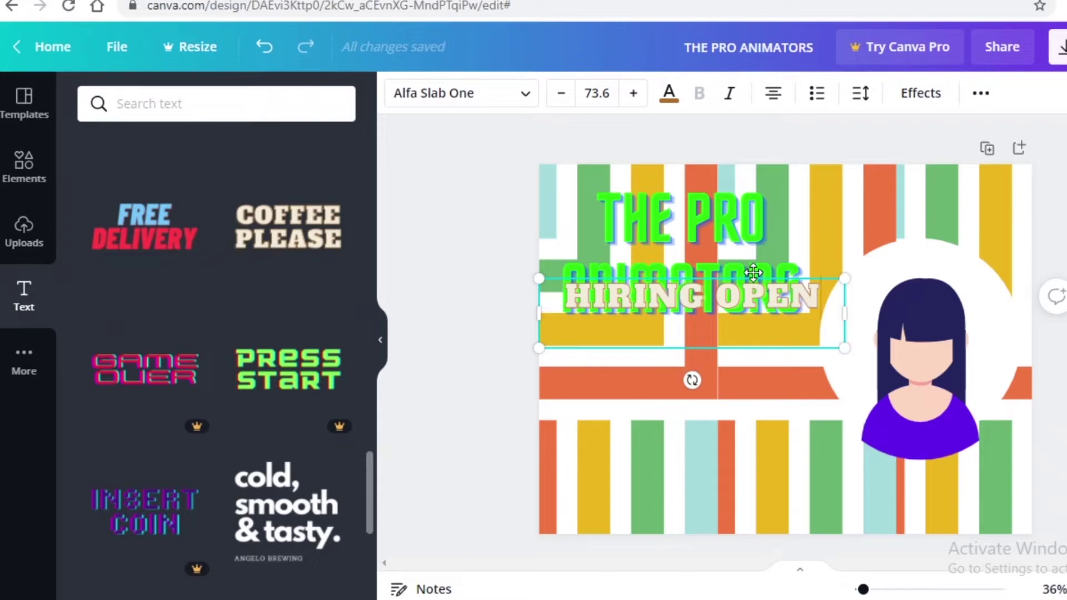
{"action": "left_click_drag", "start_coordinate": [753, 272], "coordinate": [748, 396]}
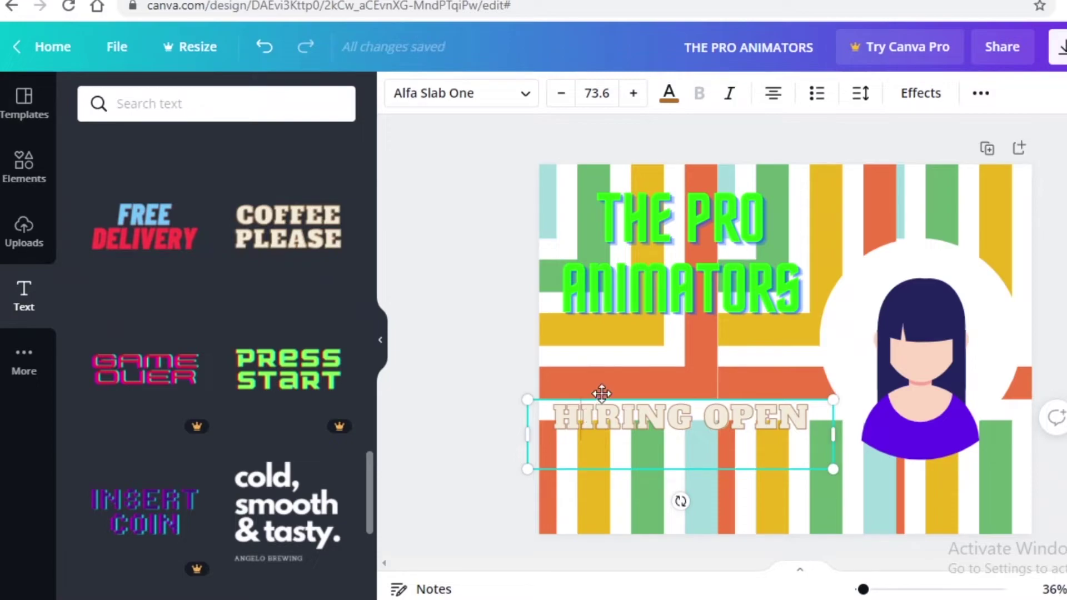
{"action": "left_click_drag", "start_coordinate": [604, 399], "coordinate": [607, 382]}
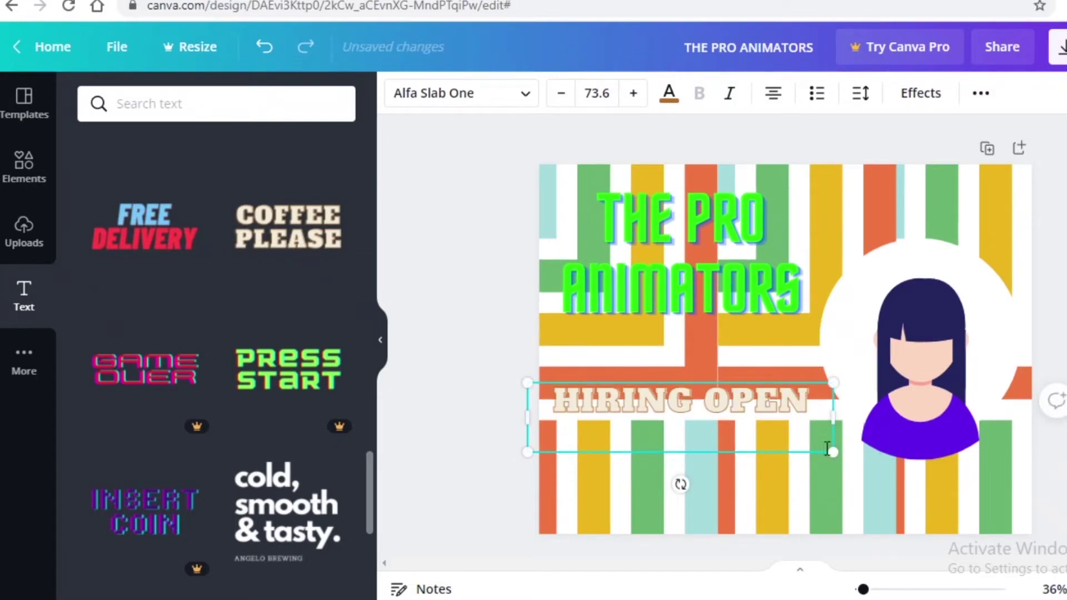
{"action": "left_click_drag", "start_coordinate": [832, 452], "coordinate": [806, 446]}
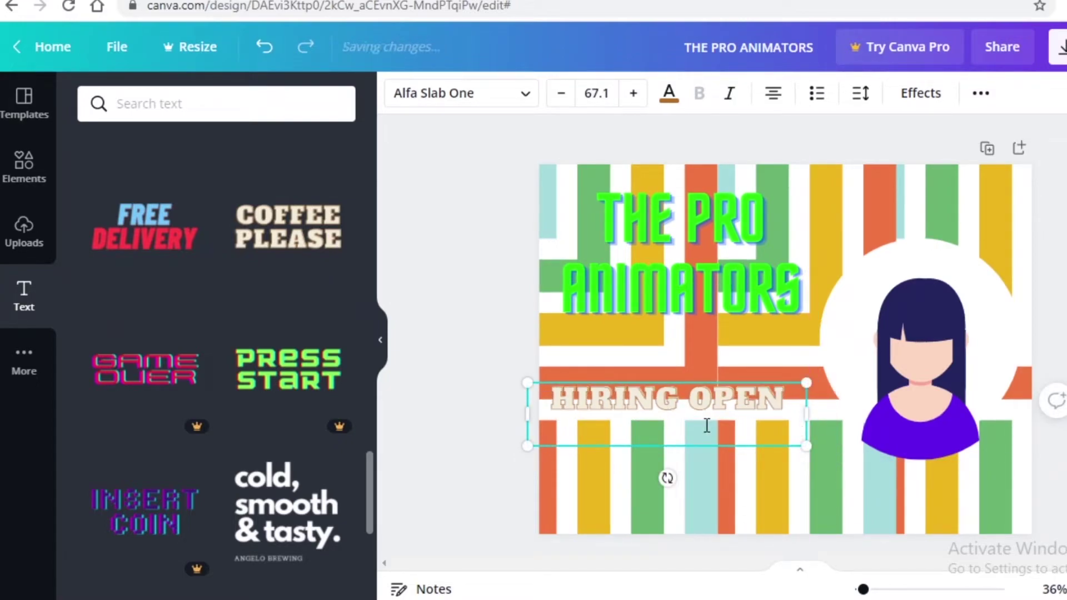
{"action": "left_click_drag", "start_coordinate": [733, 382], "coordinate": [746, 370]}
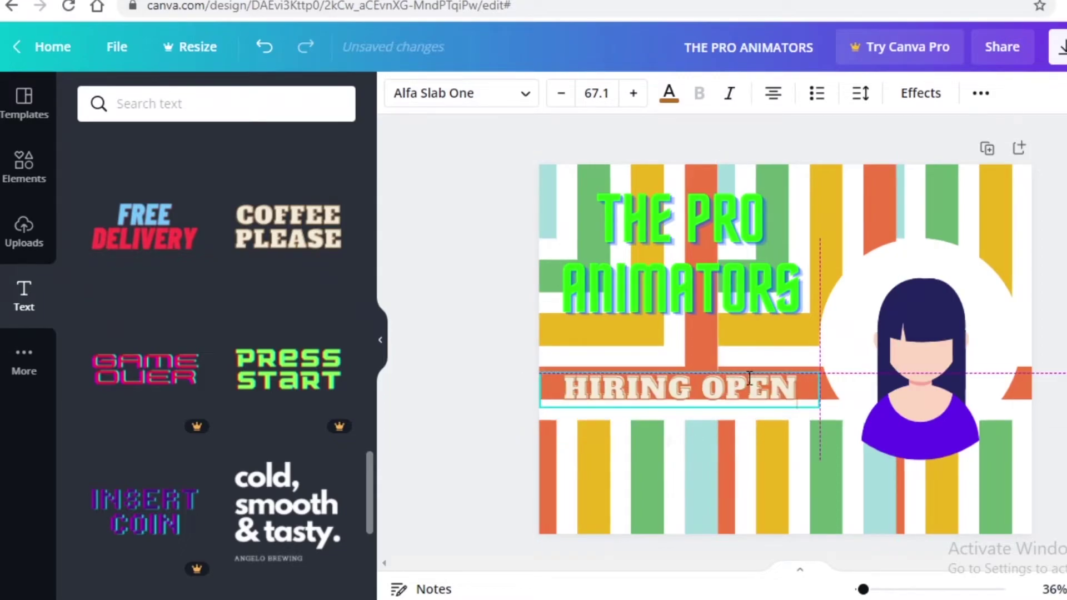
{"action": "left_click", "coordinate": [153, 117]}
Search Elements for 'lines background', then 'SQUARE', and add a dark square to the design
{"action": "type", "text": "lines background"}
{"action": "key", "text": "Return"}
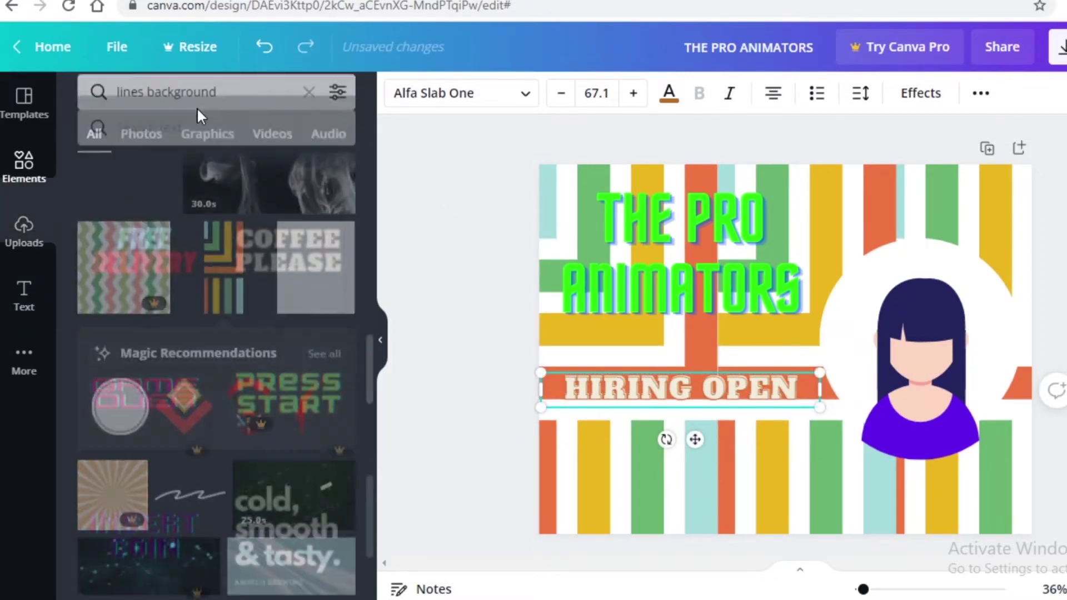
{"action": "left_click", "coordinate": [205, 103]}
{"action": "double_click", "coordinate": [208, 103]}
{"action": "type", "text": "SQUARE"}
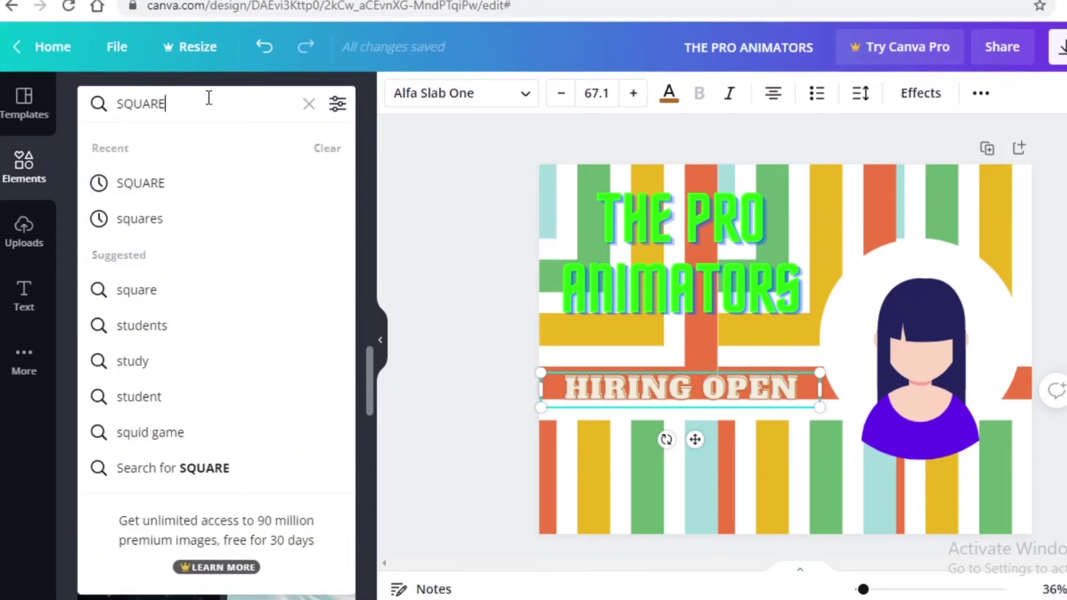
{"action": "key", "text": "Return"}
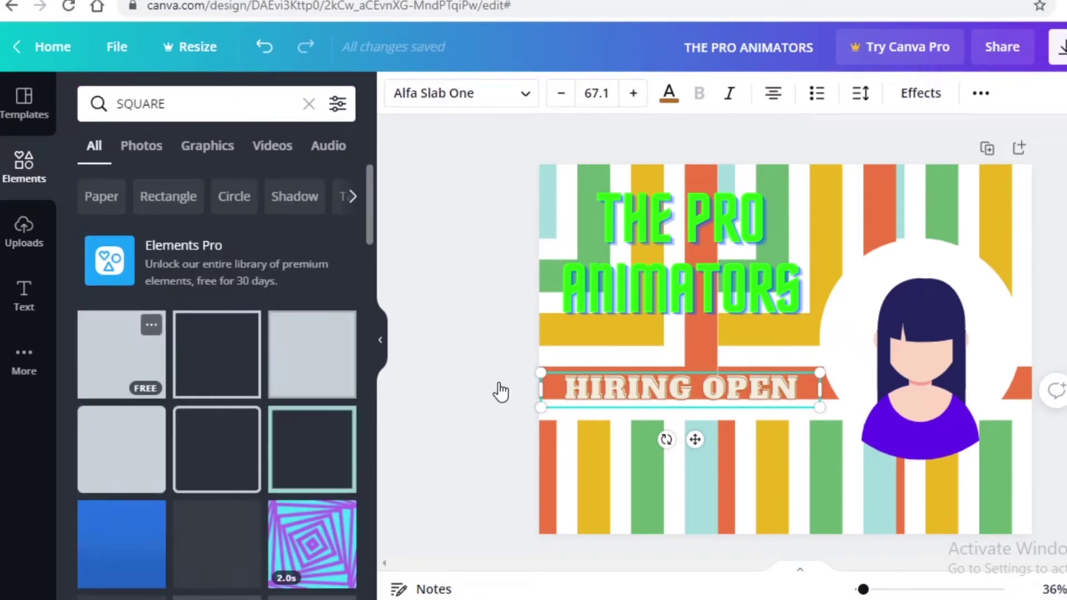
{"action": "right_click", "coordinate": [797, 312]}
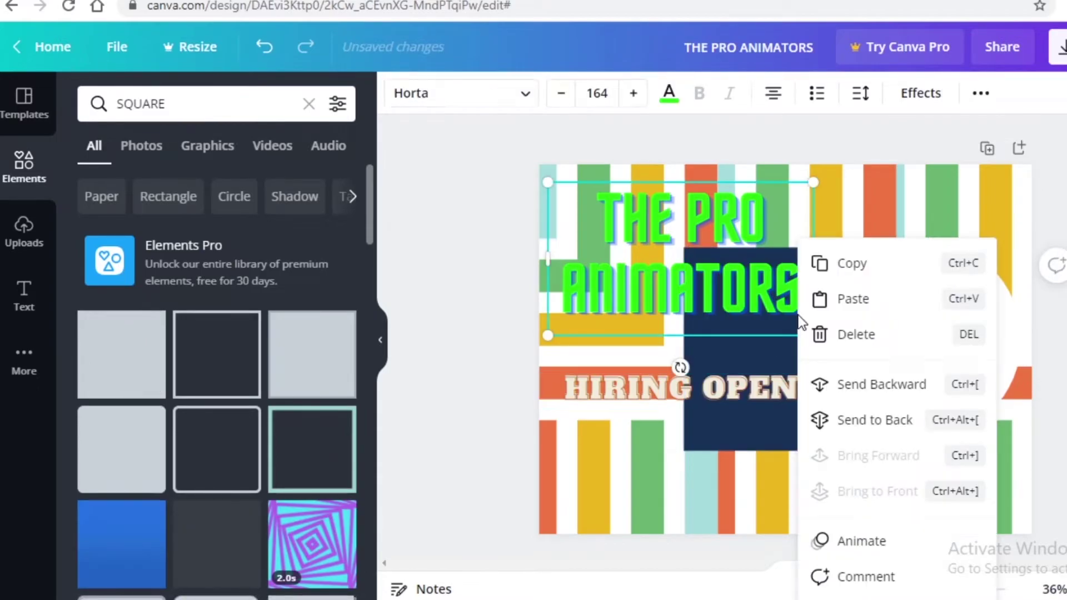
{"action": "left_click", "coordinate": [751, 353]}
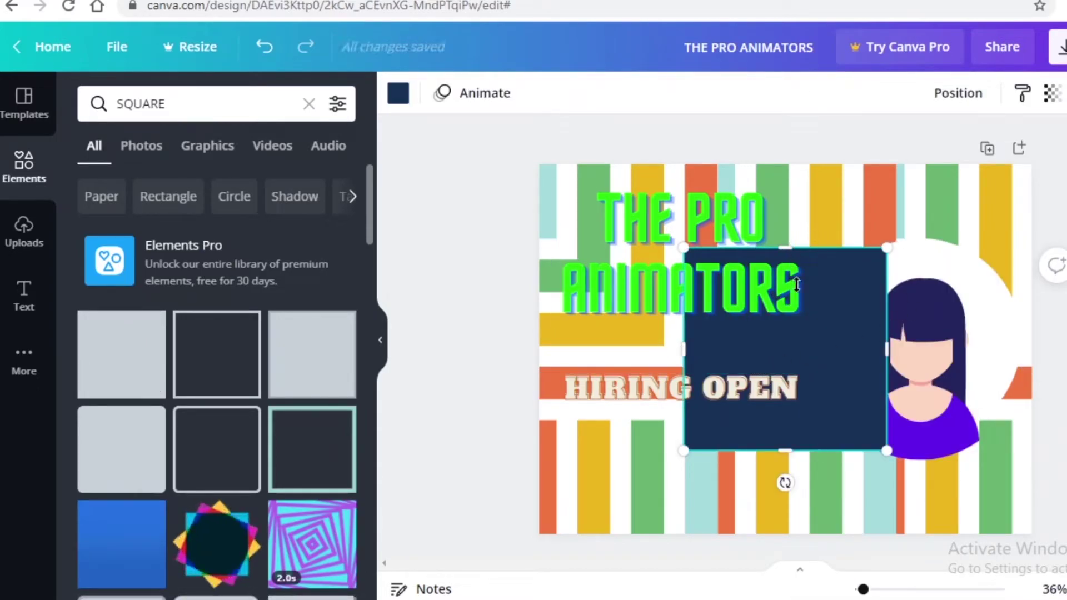
Flatten the dark square into a wide navy rectangle and position it under HIRING OPEN
{"action": "left_click_drag", "start_coordinate": [789, 248], "coordinate": [823, 351]}
{"action": "left_click", "coordinate": [804, 404]}
{"action": "left_click_drag", "start_coordinate": [743, 398], "coordinate": [714, 413]}
{"action": "left_click", "coordinate": [845, 384]}
{"action": "left_click_drag", "start_coordinate": [845, 383], "coordinate": [743, 414]}
{"action": "left_click", "coordinate": [665, 396]}
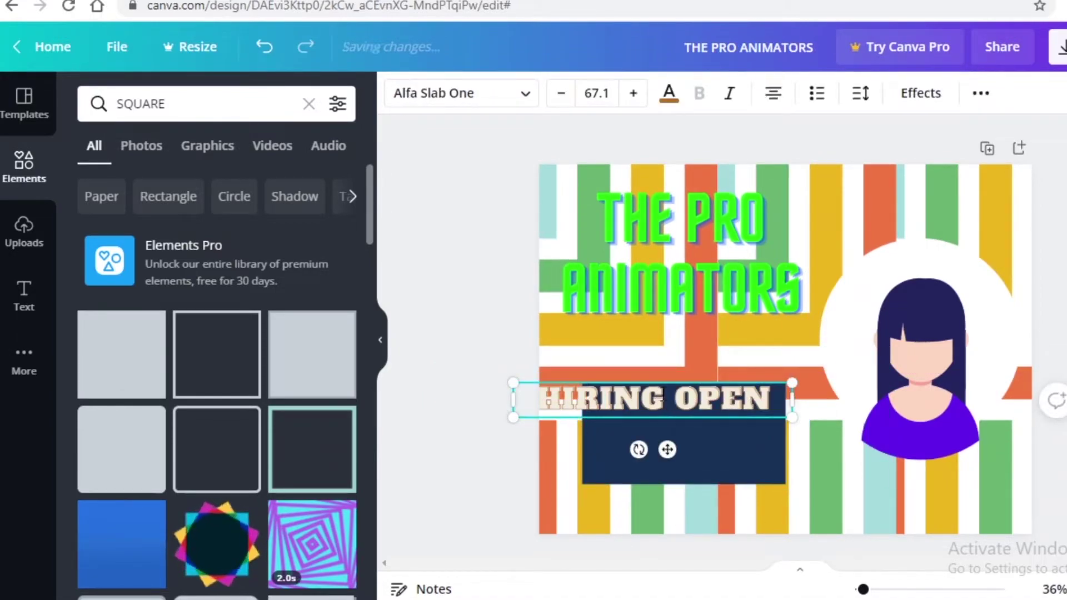
{"action": "left_click_drag", "start_coordinate": [665, 396], "coordinate": [729, 405]}
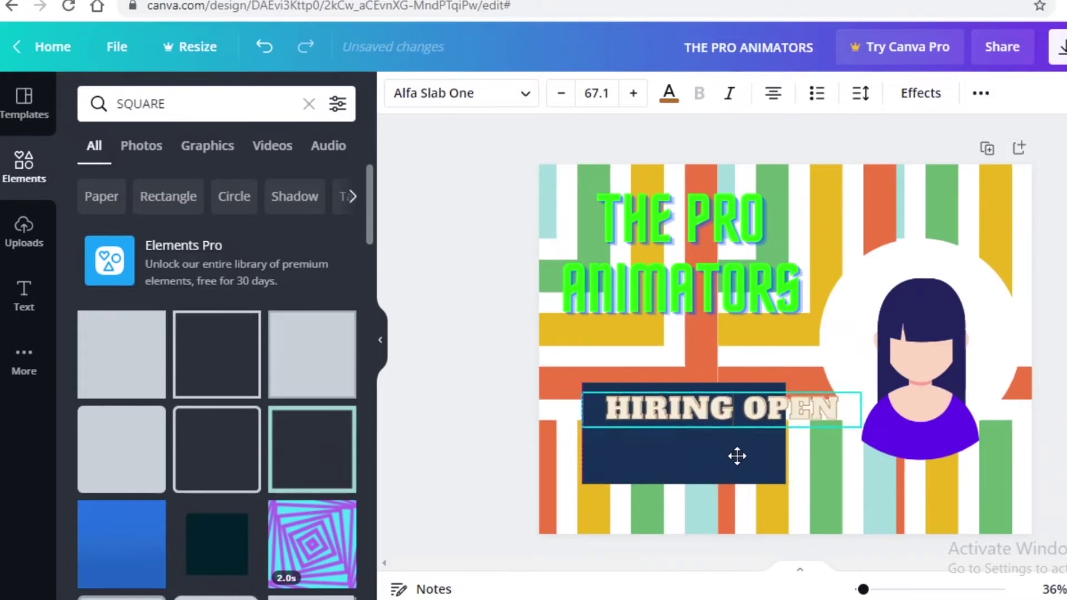
Break HIRING OPEN onto two lines and narrow its text box to fit the rectangle
{"action": "left_click", "coordinate": [741, 407]}
{"action": "key", "text": "Return"}
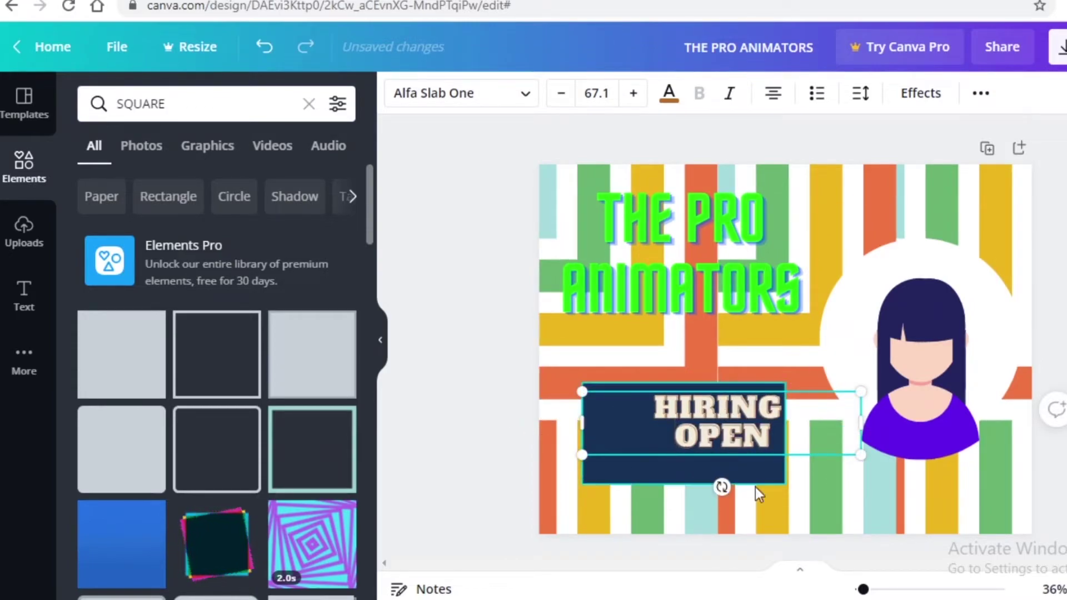
{"action": "left_click_drag", "start_coordinate": [861, 424], "coordinate": [735, 455]}
{"action": "left_click", "coordinate": [711, 389]}
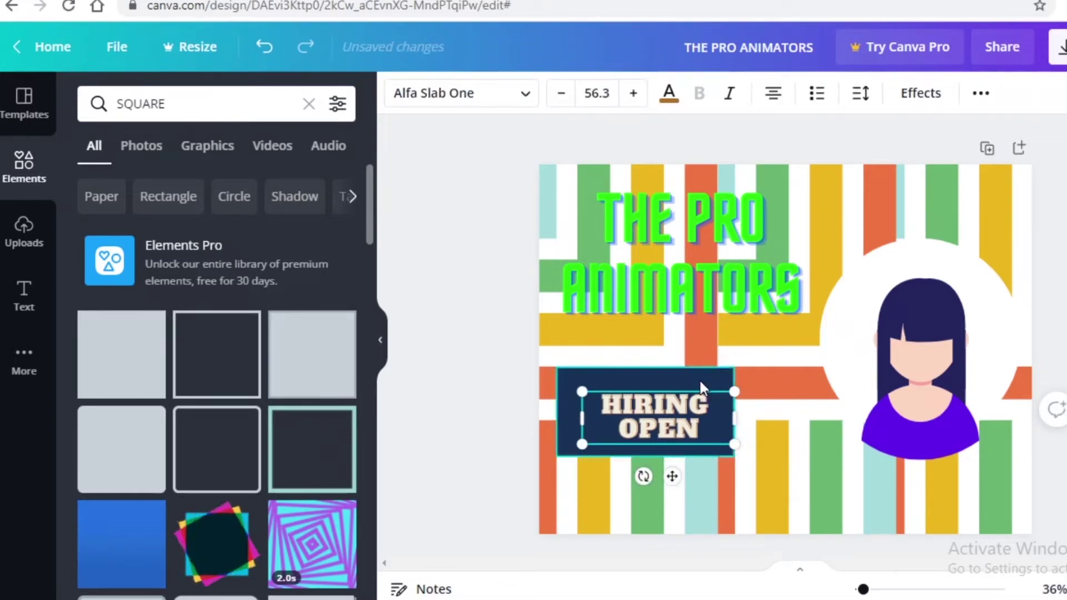
{"action": "left_click_drag", "start_coordinate": [699, 383], "coordinate": [712, 391]}
Nudge the striped background, move the navy box about 40 px right, and centre HIRING OPEN in it
{"action": "key", "text": "Escape"}
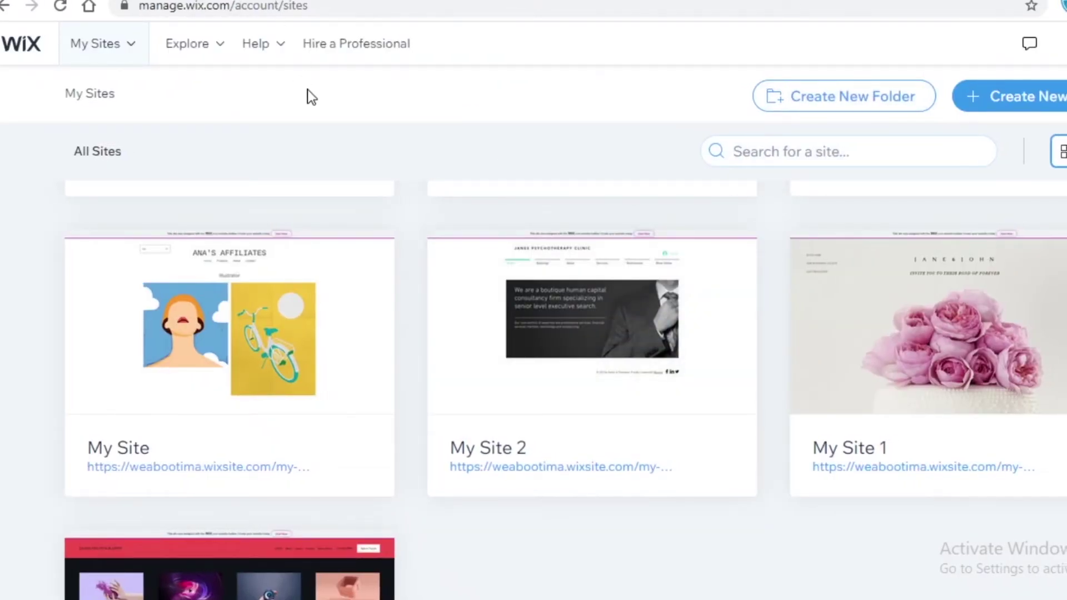
{"action": "scroll", "coordinate": [311, 98], "scroll_direction": "down", "scroll_amount": 3}
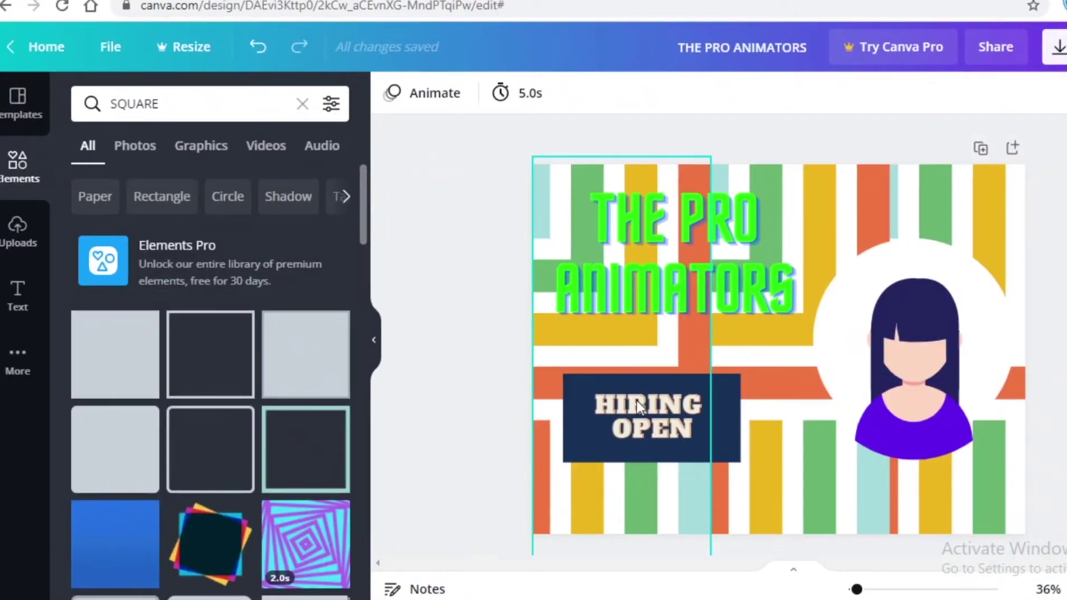
{"action": "left_click_drag", "start_coordinate": [732, 513], "coordinate": [726, 486]}
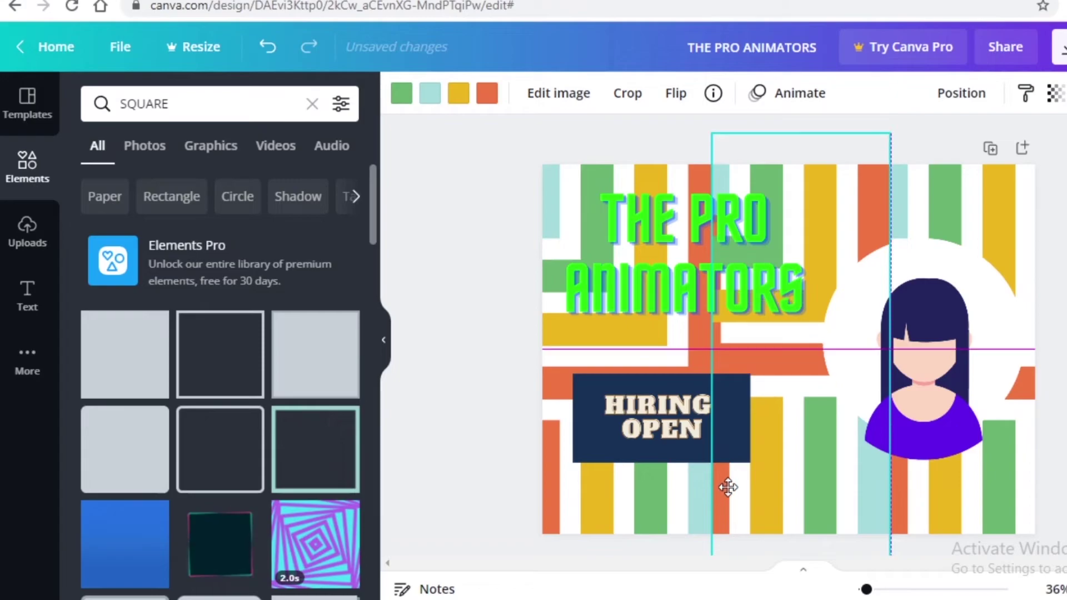
{"action": "left_click", "coordinate": [898, 371]}
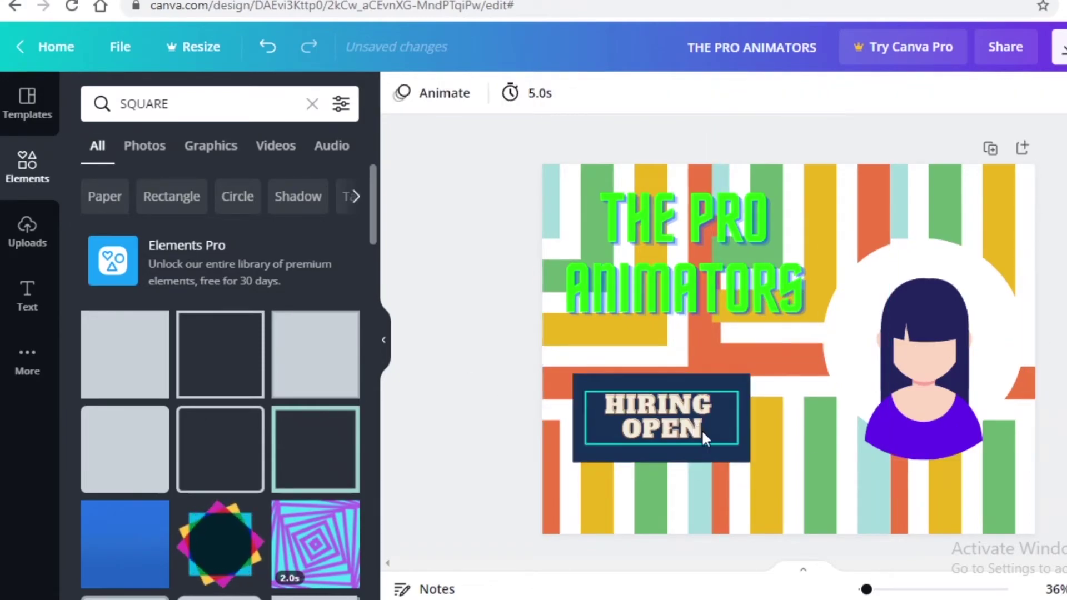
{"action": "left_click_drag", "start_coordinate": [722, 394], "coordinate": [740, 382]}
{"action": "left_click_drag", "start_coordinate": [642, 420], "coordinate": [665, 425]}
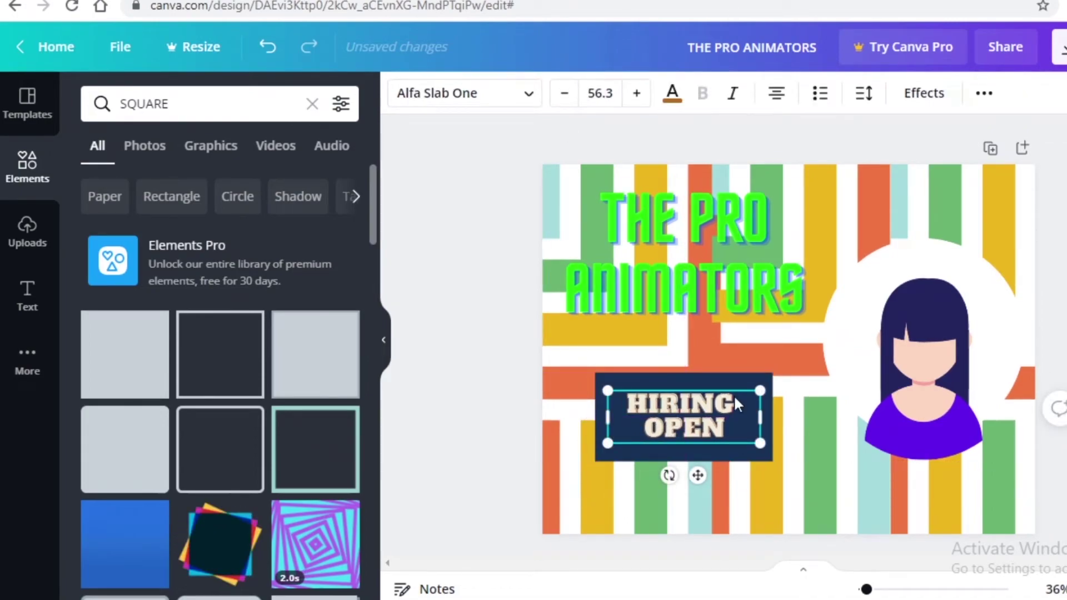
{"action": "key", "text": "Escape"}
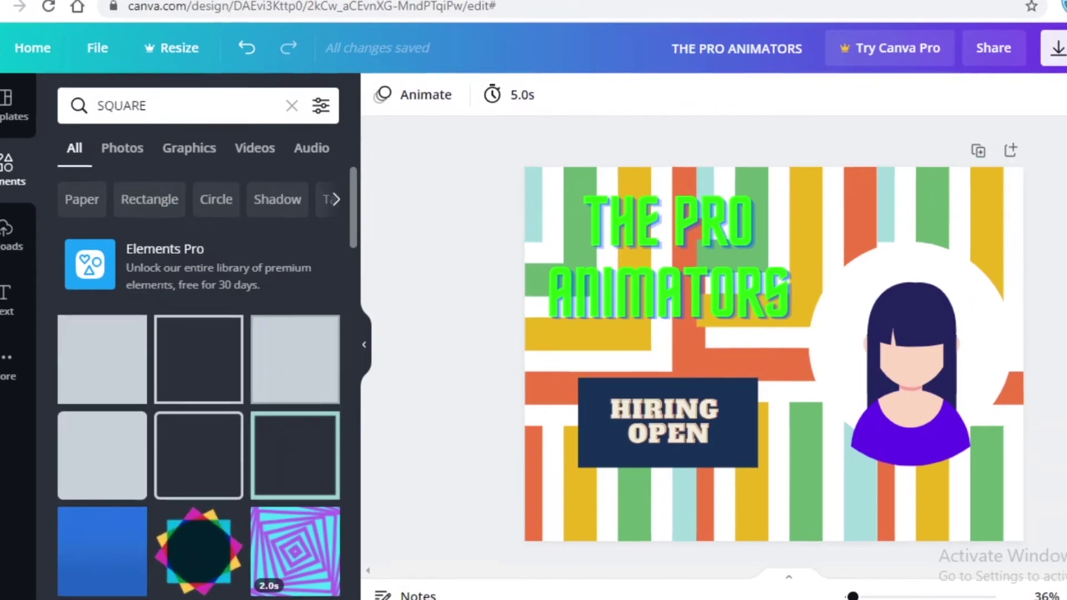
{"action": "left_click", "coordinate": [1060, 47]}
Keep PNG as the file type and download the design
{"action": "left_click", "coordinate": [884, 225]}
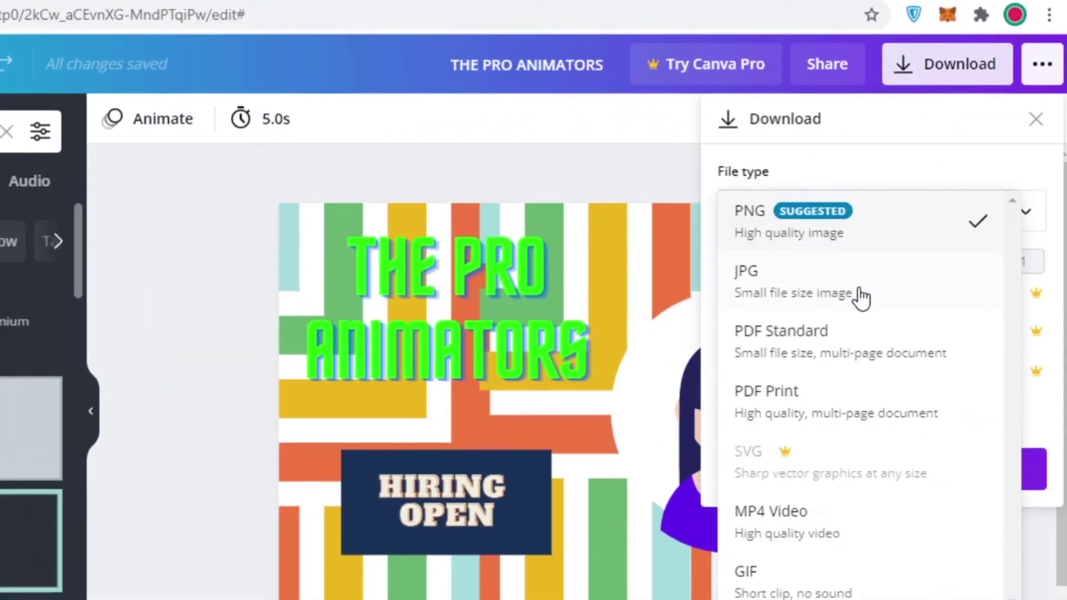
{"action": "left_click", "coordinate": [855, 199]}
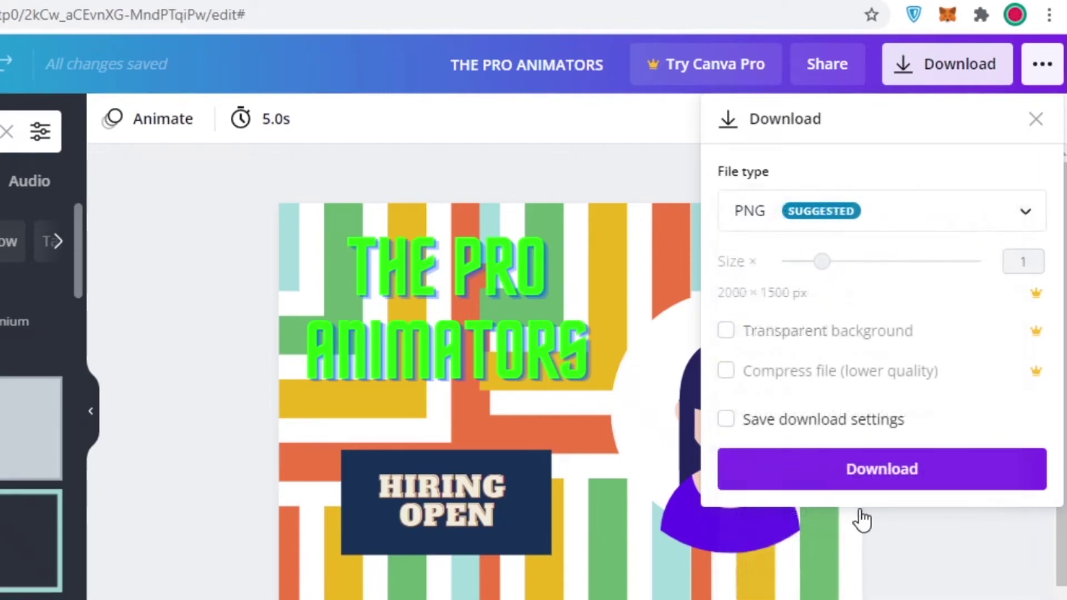
{"action": "left_click", "coordinate": [884, 496]}
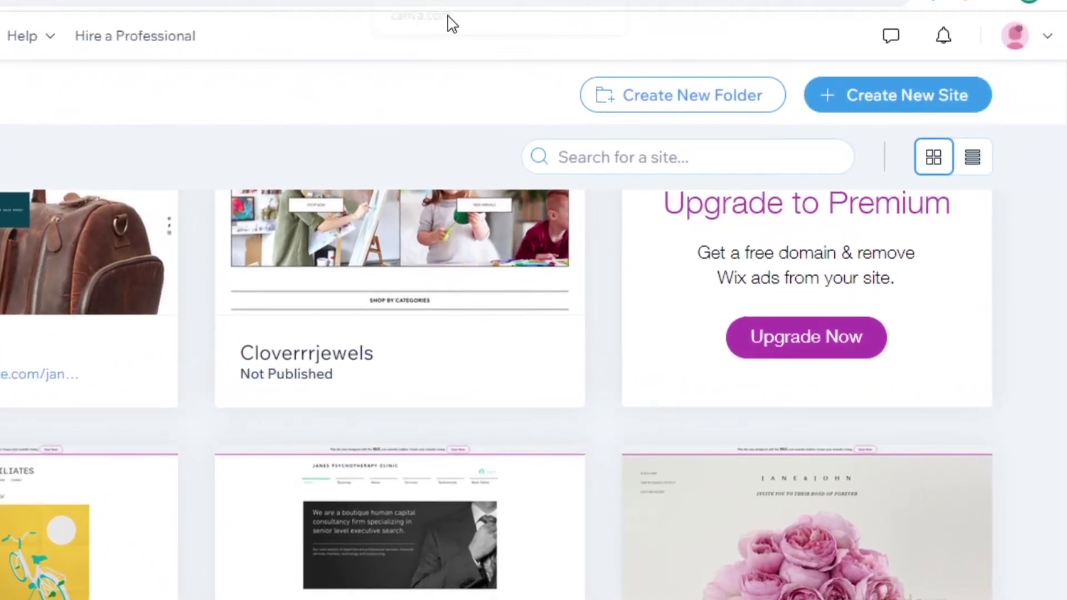
Dismiss Canva's download message, then start a new Wix site from the blank Start from Scratch template
{"action": "left_click", "coordinate": [449, 16]}
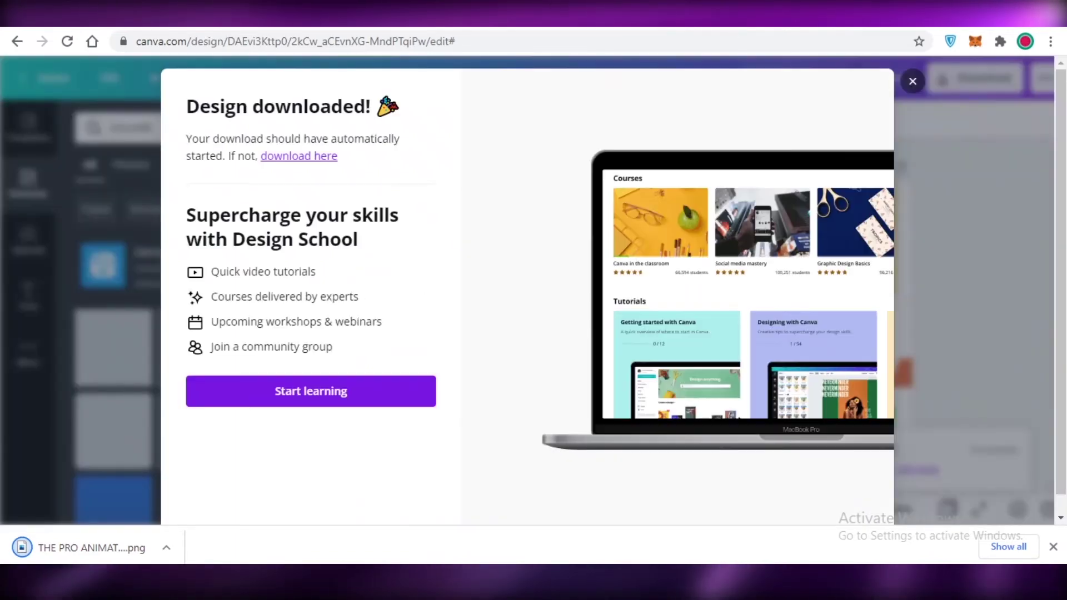
{"action": "left_click", "coordinate": [913, 81]}
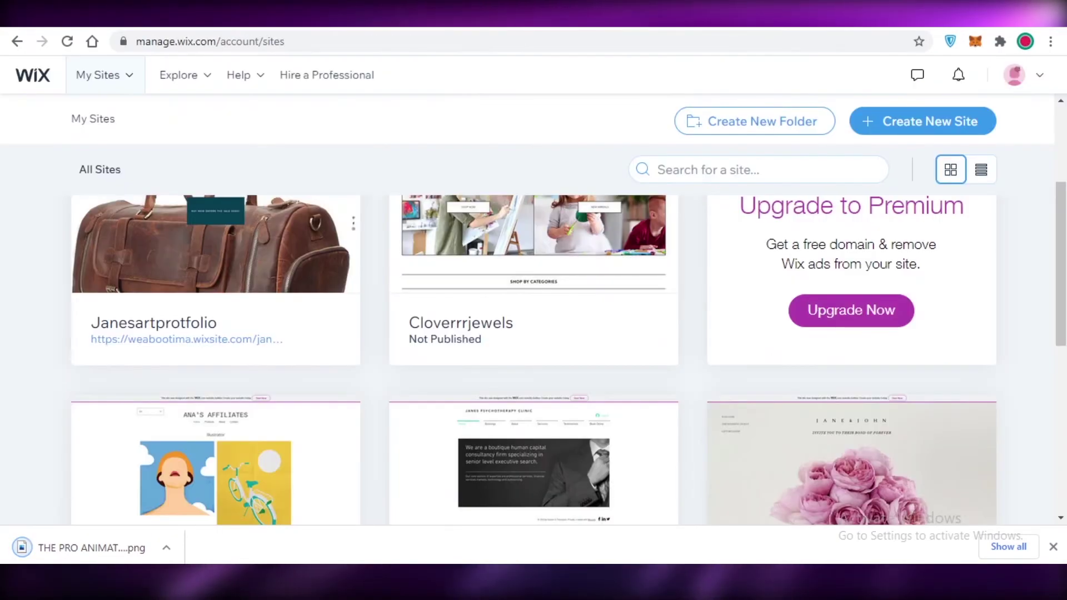
{"action": "left_click", "coordinate": [908, 122]}
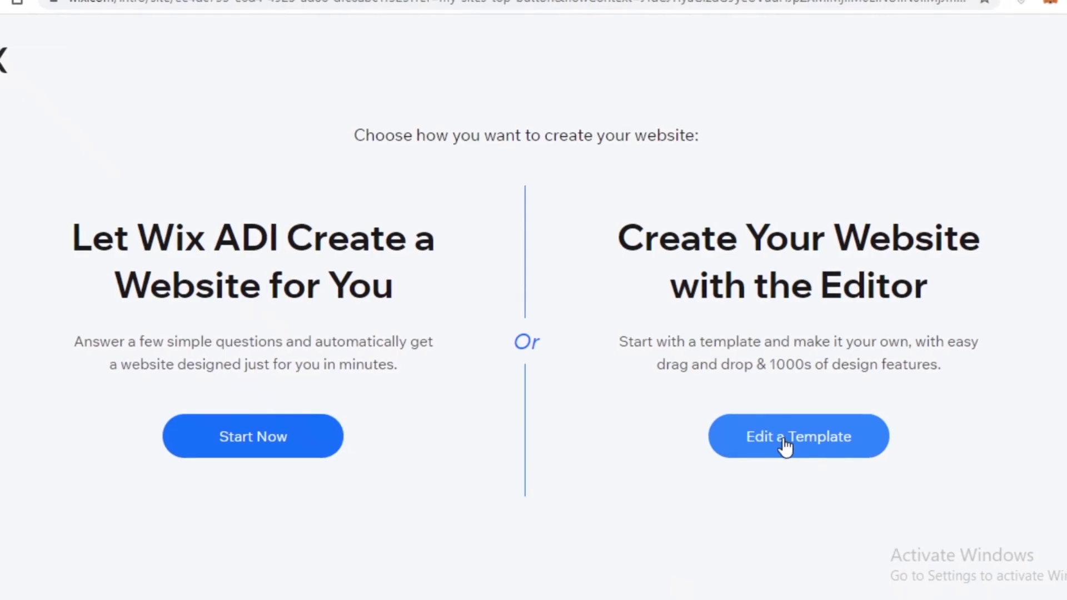
{"action": "left_click", "coordinate": [784, 449]}
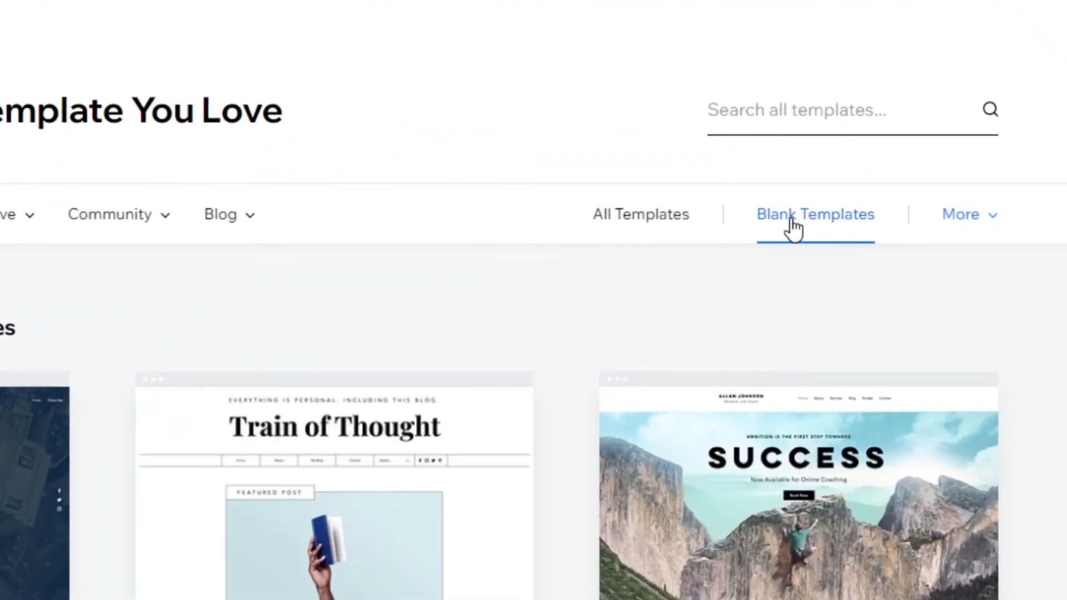
{"action": "left_click", "coordinate": [793, 228]}
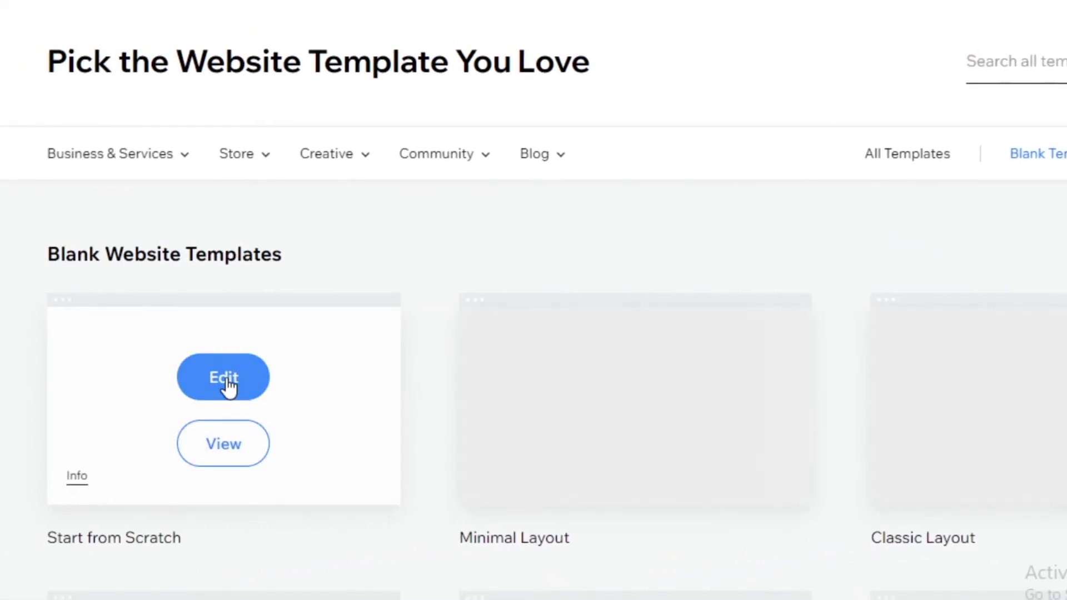
{"action": "left_click", "coordinate": [229, 387]}
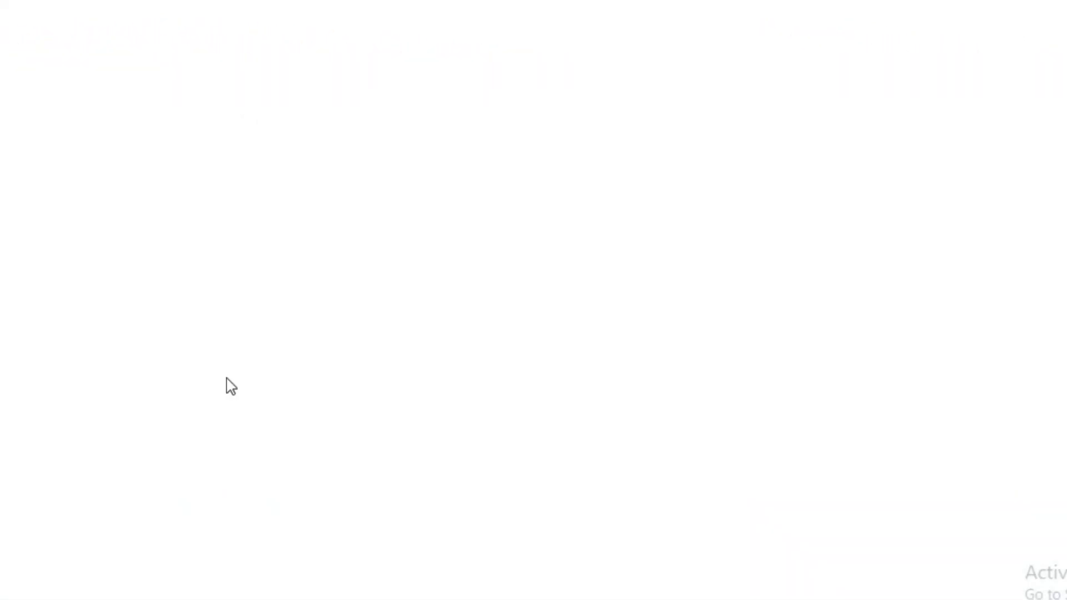